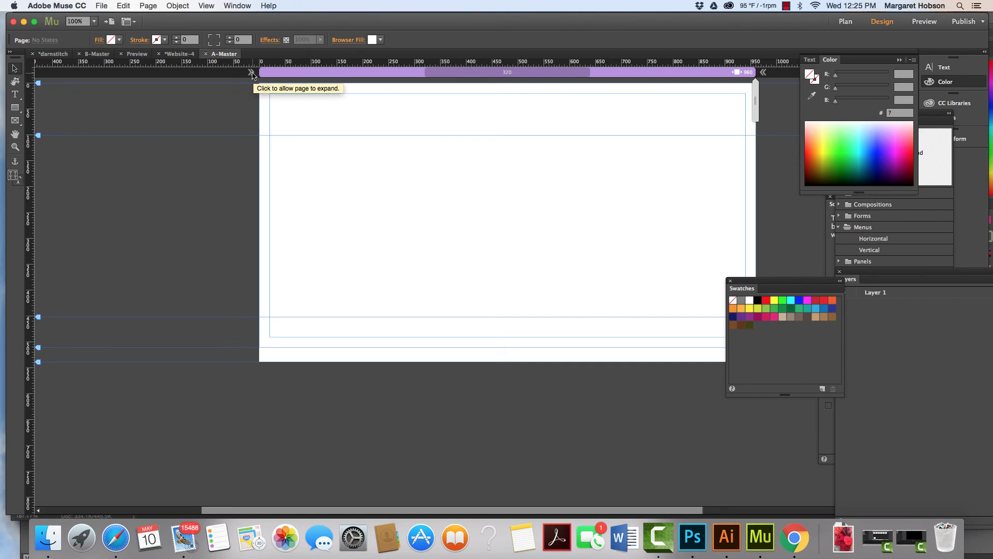
Let the A-Master page expand with the browser width and hide all floating panels.
left_click(251, 73)
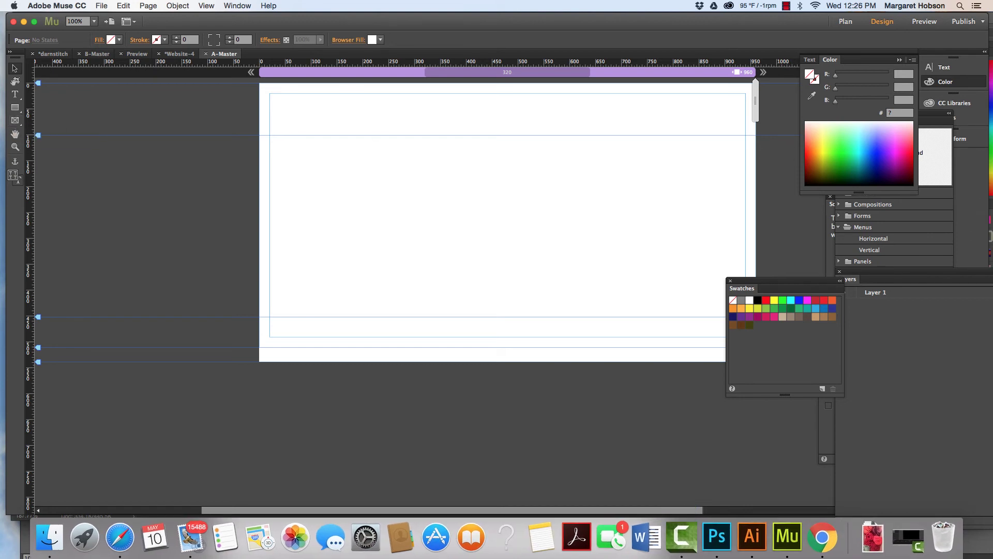
key("Tab")
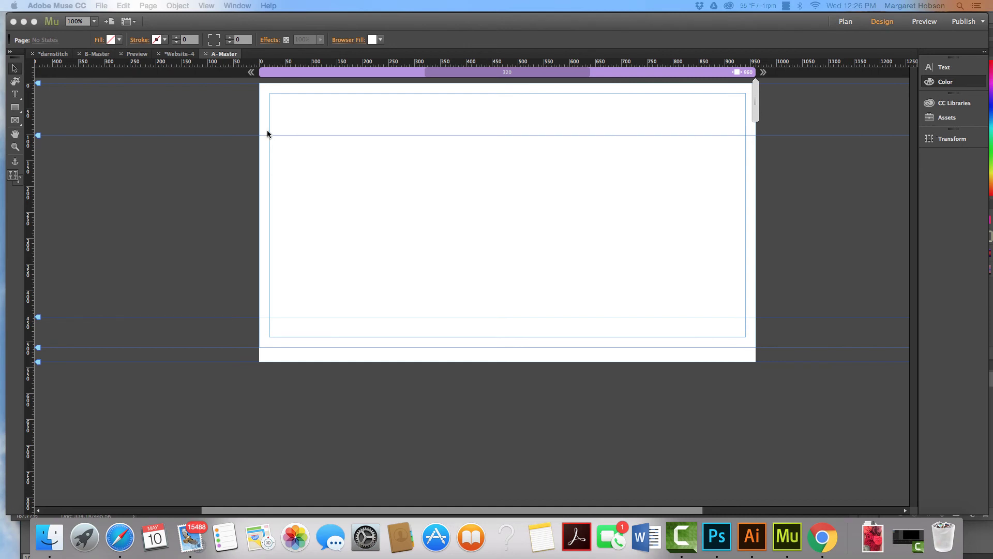
Draw a 960 px wide rectangle image frame from the page's top-left corner.
left_click(19, 125)
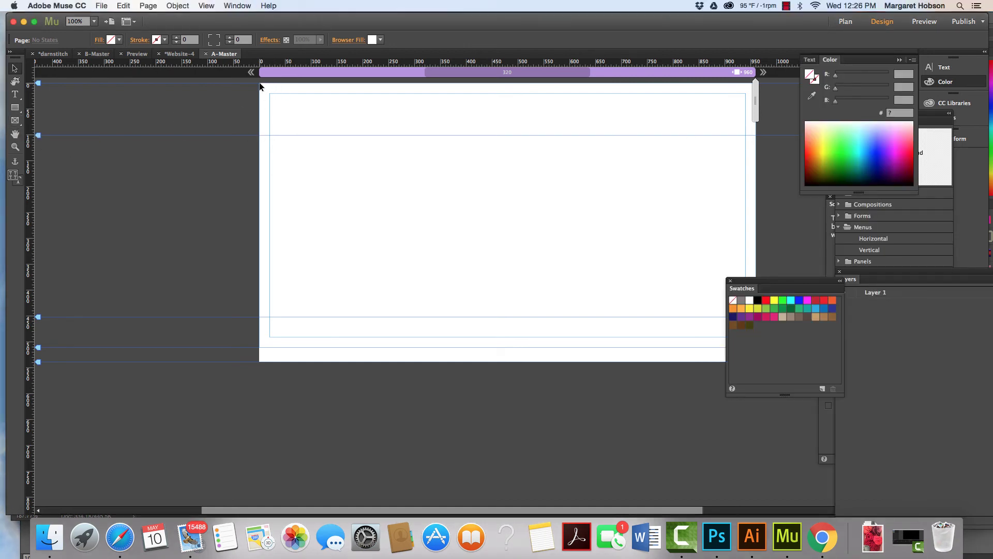
left_click(15, 120)
left_click(41, 133)
left_click_drag(259, 83, 756, 135)
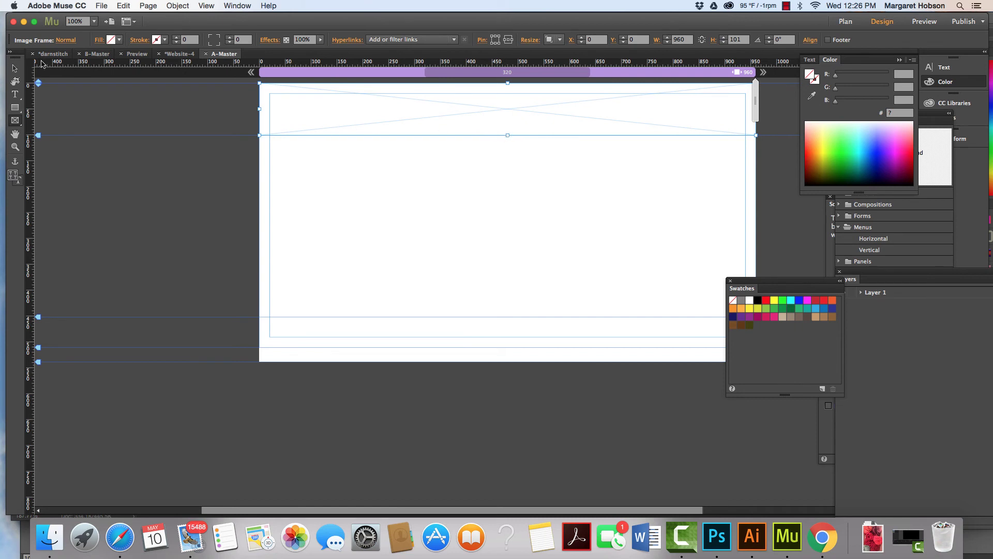
Lower the header boundary to about 112 px and stretch the frame to 115 px tall.
left_click(16, 68)
left_click_drag(38, 135, 37, 143)
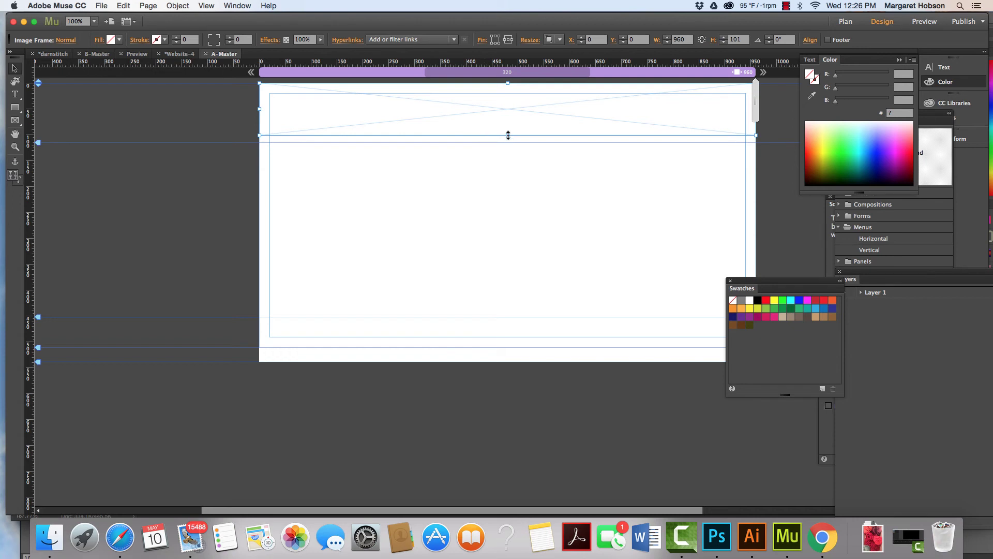
left_click_drag(508, 135, 508, 142)
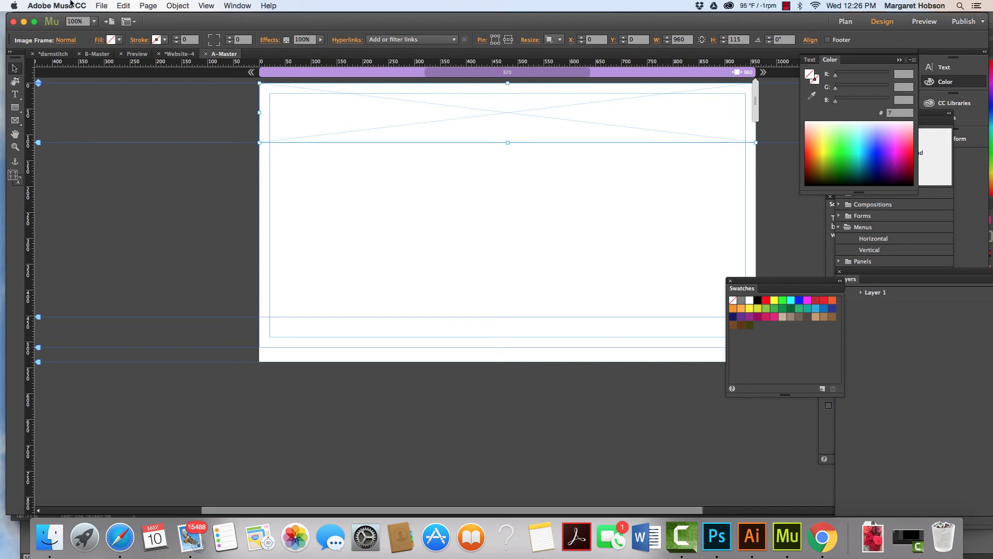
Place headerimage.jpg into the empty 960 × 115 px header frame.
left_click(102, 5)
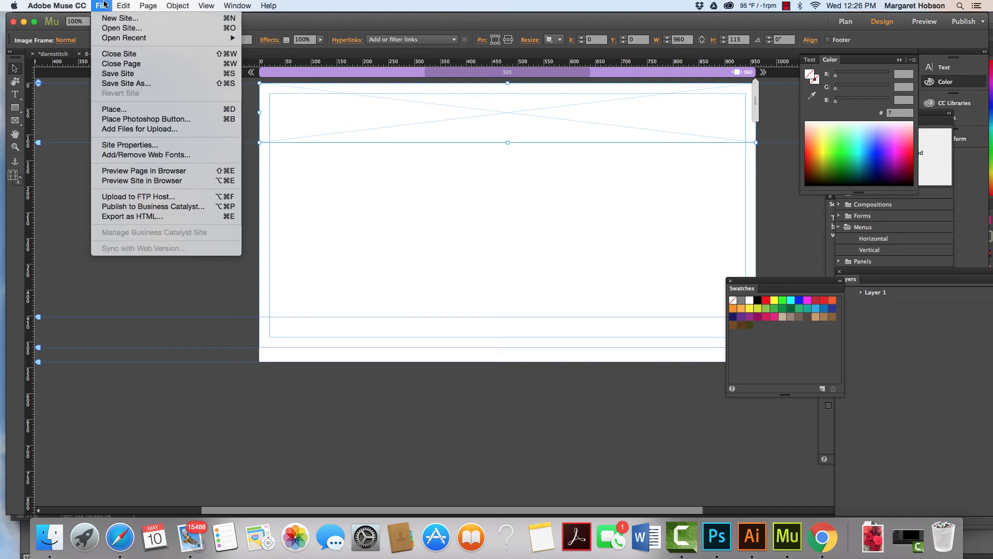
left_click(118, 109)
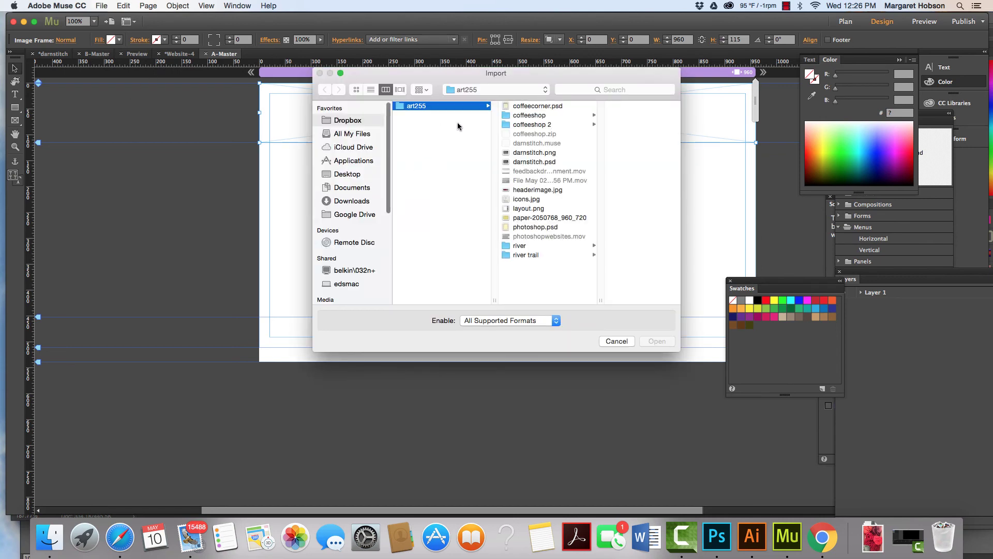
left_click(519, 190)
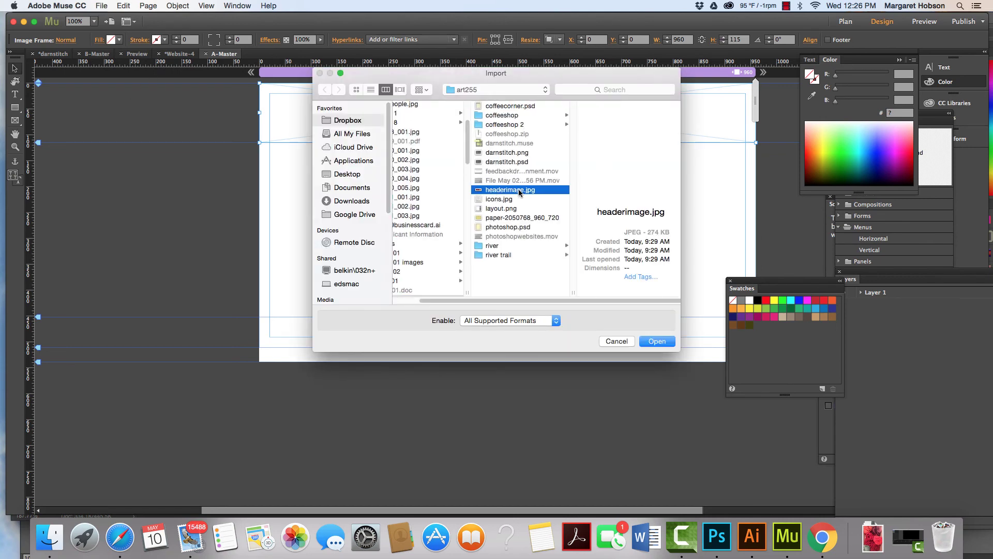
left_click(660, 340)
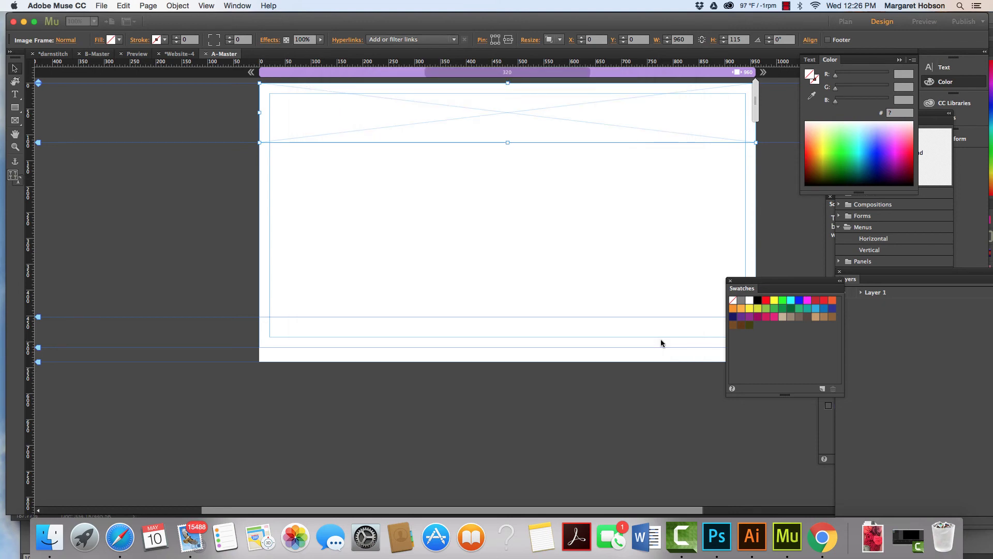
left_click(451, 104)
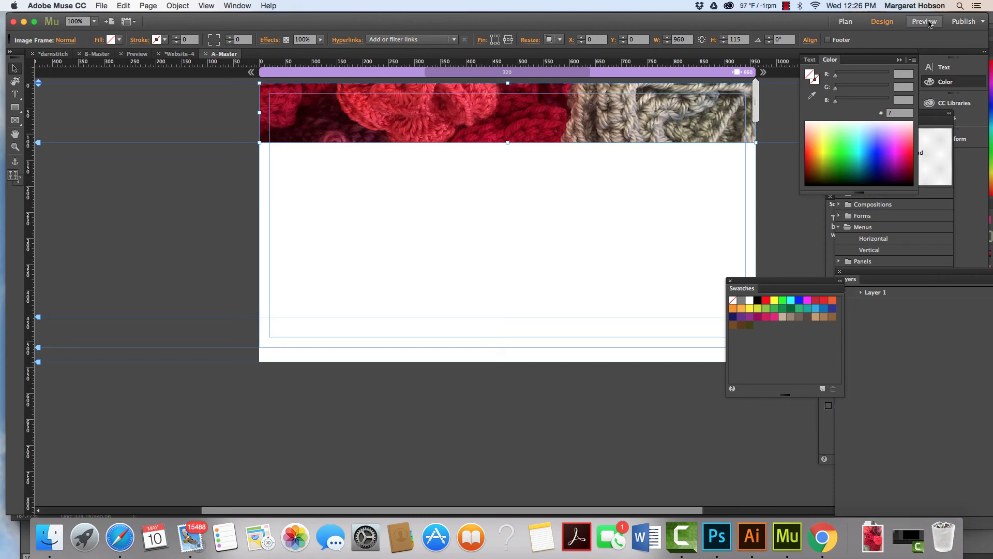
Attempt saving the site over darnstitch.muse and dismiss the can't-overwrite error.
left_click(102, 6)
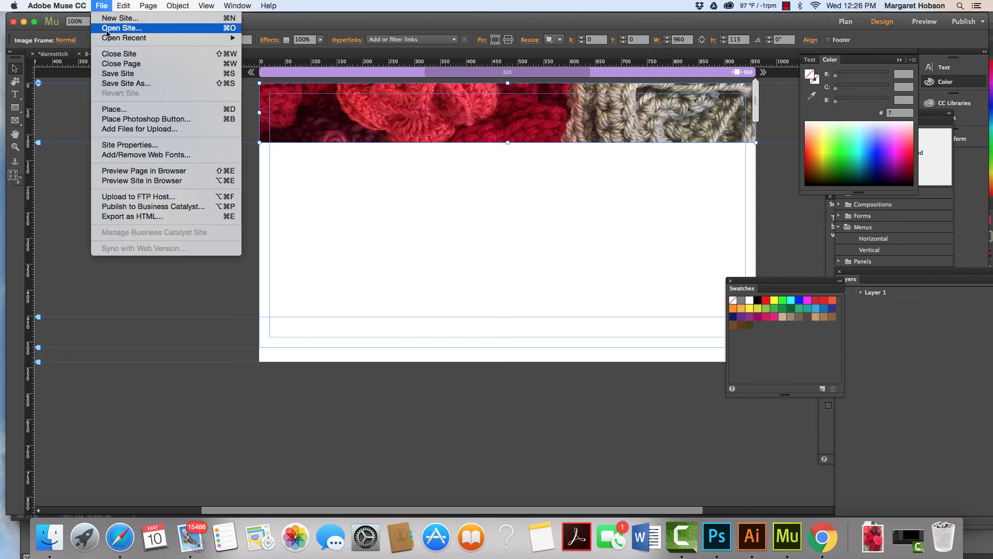
left_click(109, 74)
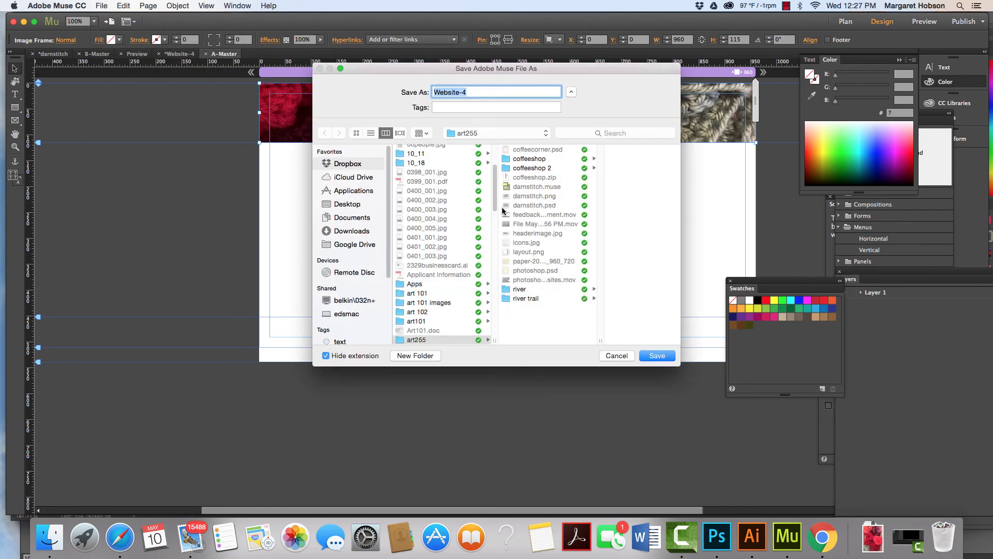
left_click(517, 187)
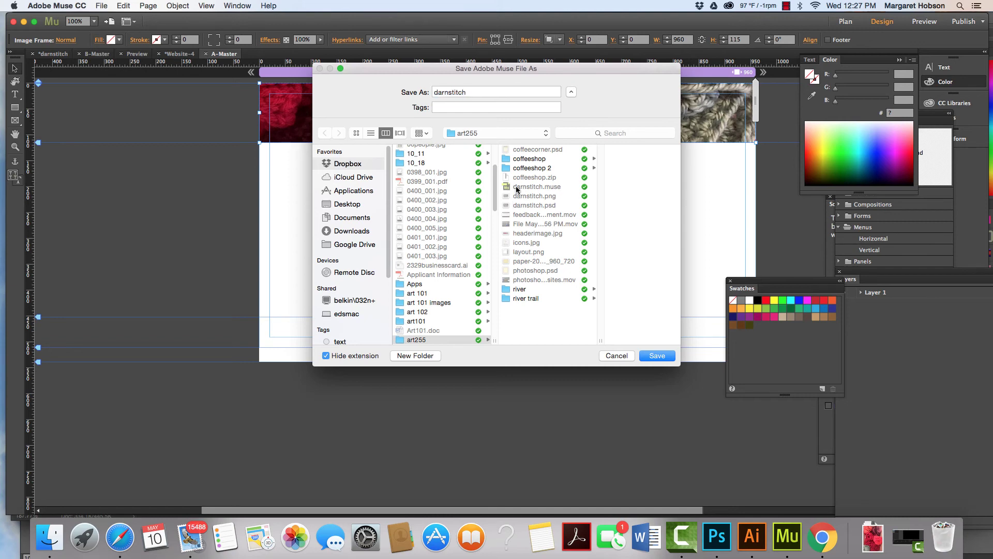
left_click(656, 356)
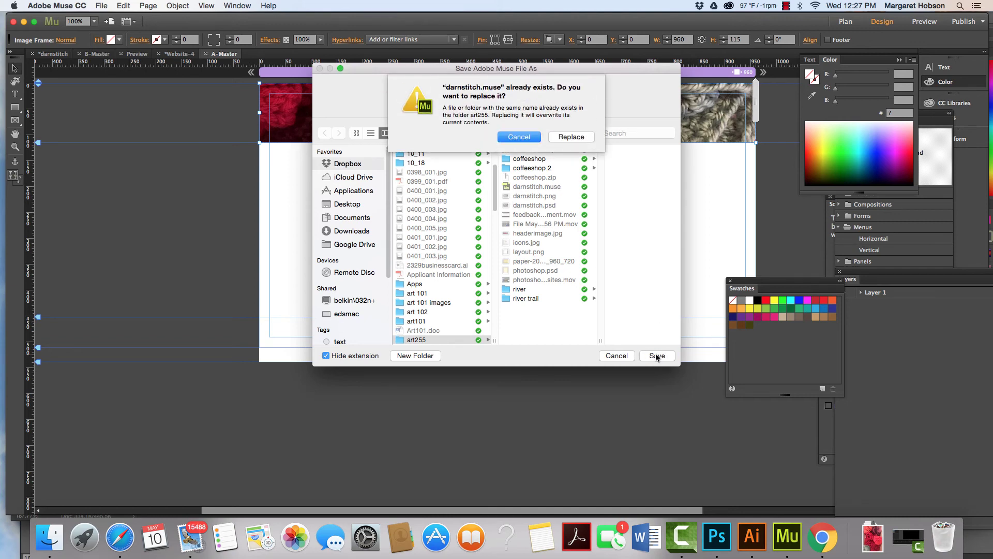
left_click(565, 136)
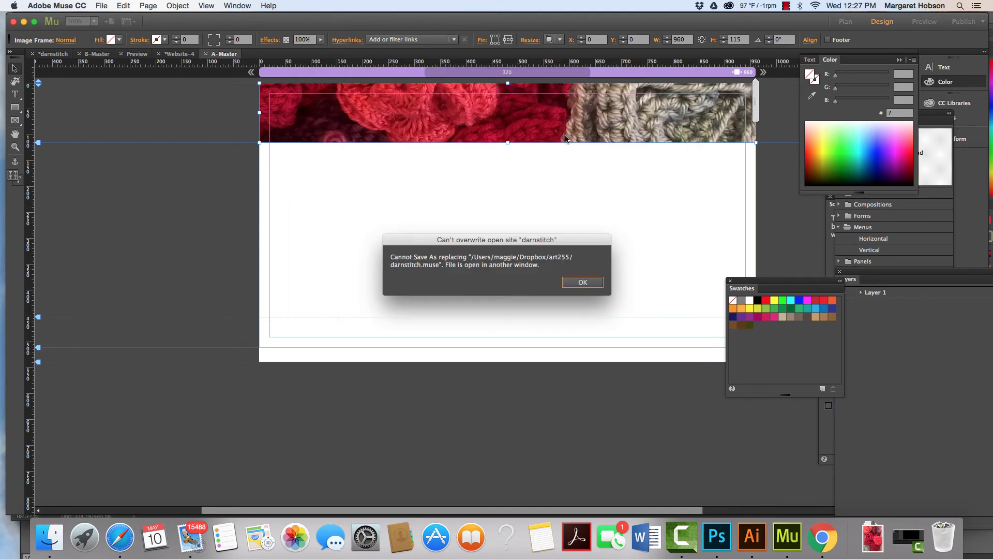
left_click(582, 283)
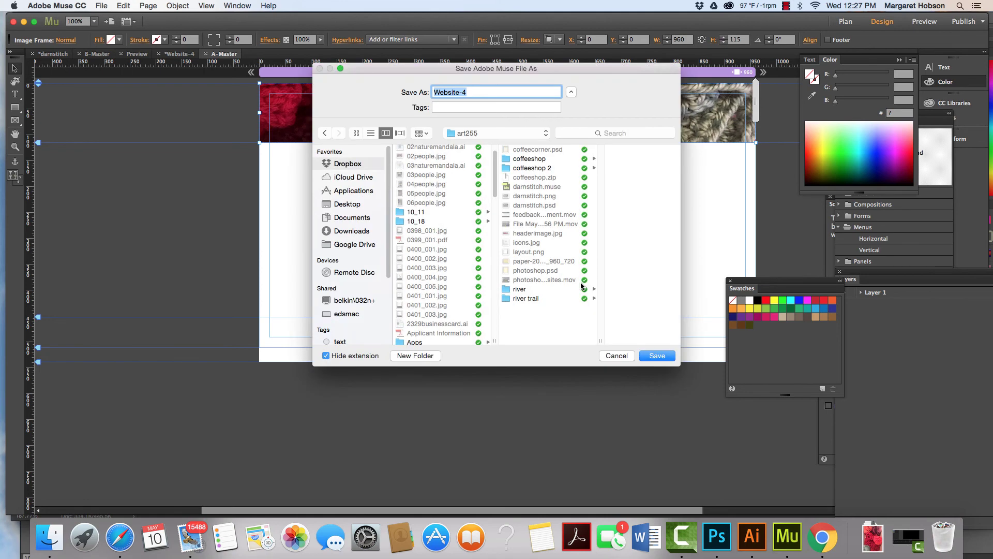
Save the site in the art255 folder under the name 'stitch'.
double_click(478, 91)
left_click(478, 91)
type("stitch")
left_click(653, 359)
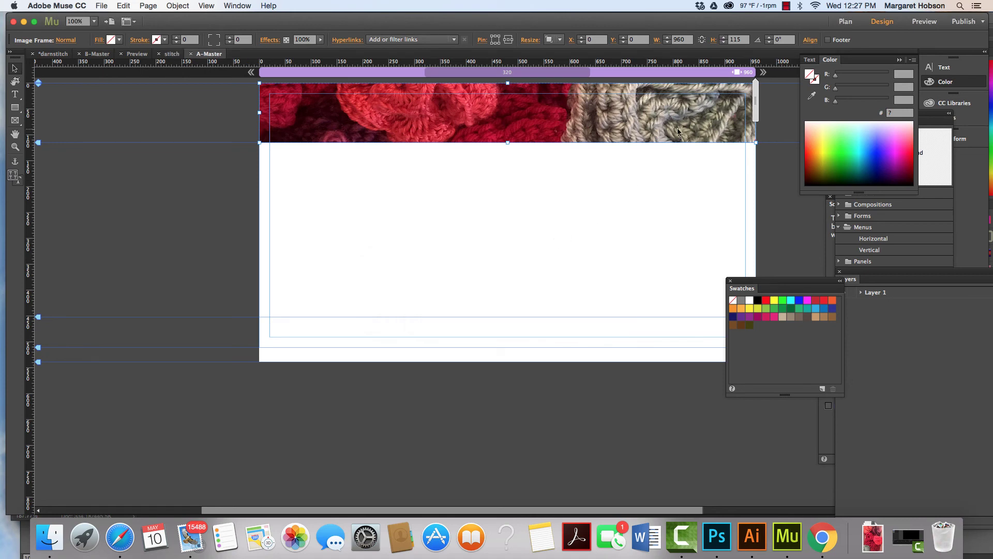
Preview the page and resize the program window to test the stretching header.
left_click(918, 23)
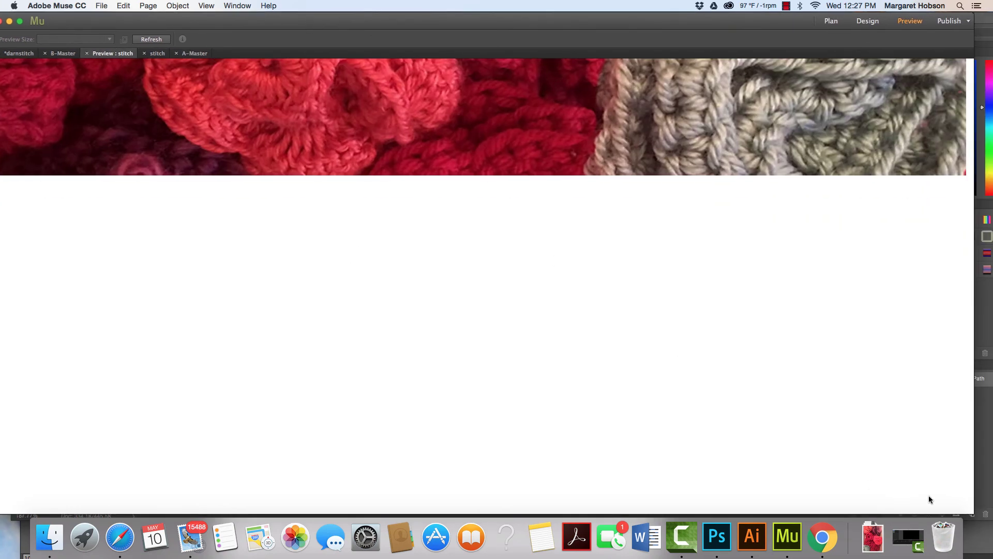
left_click_drag(974, 513, 539, 486)
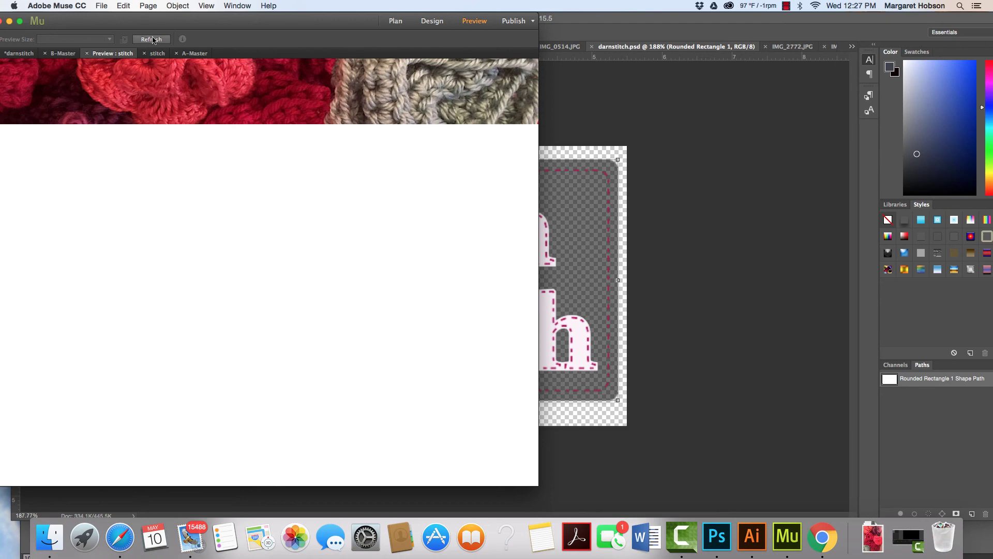
left_click_drag(133, 20, 214, 26)
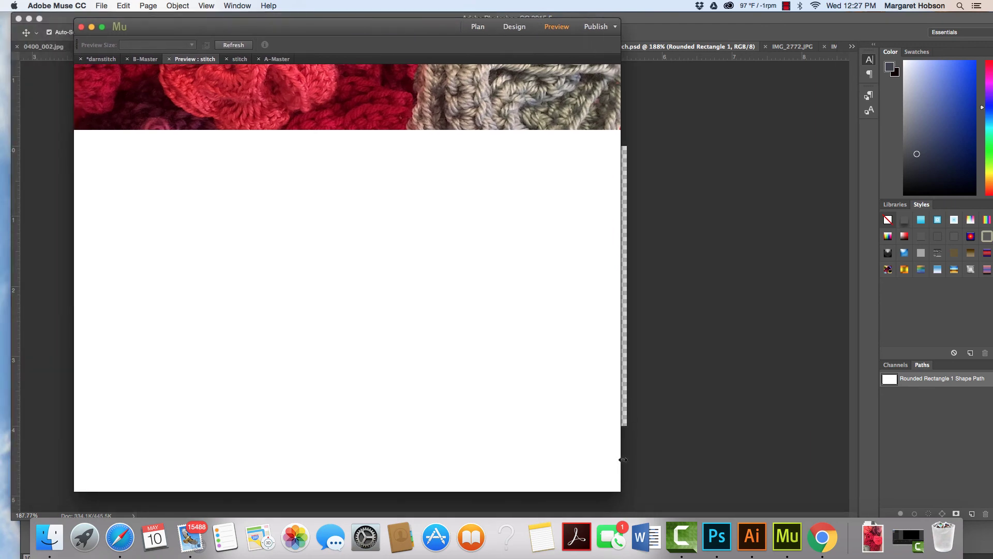
left_click_drag(622, 490, 868, 495)
left_click_drag(219, 32, 198, 27)
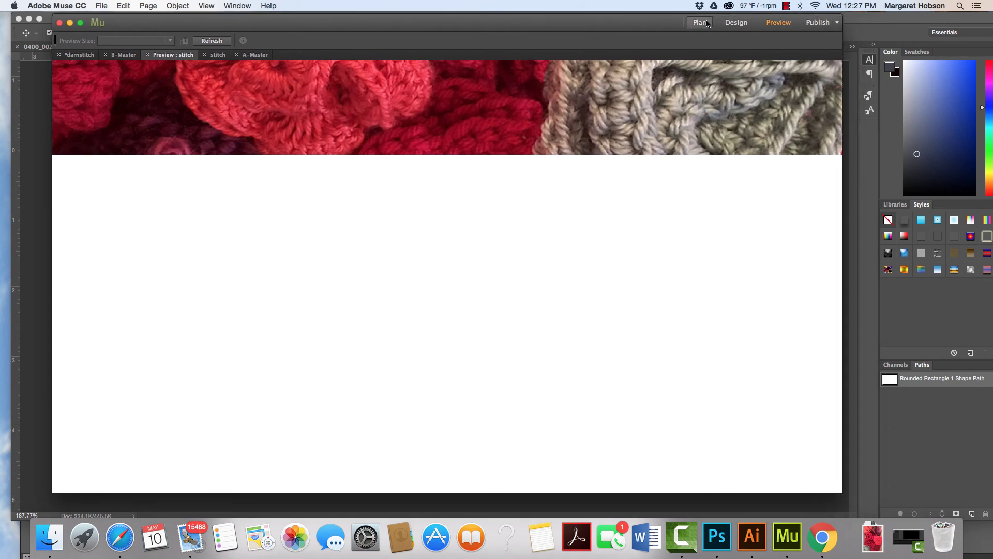
Return to editing A-Master through the site plan, leaving the Preview tab open.
left_click(218, 55)
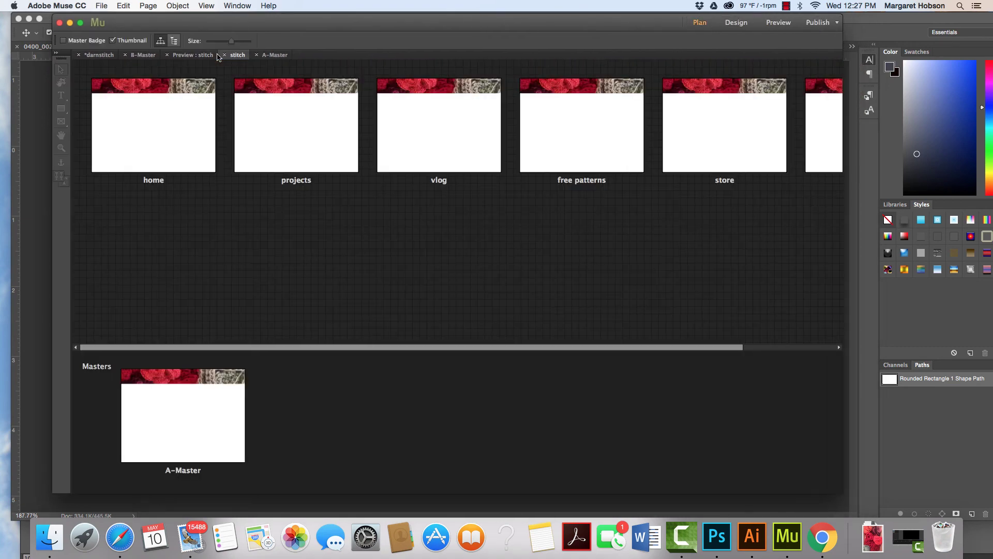
left_click(199, 416)
mouse_move(379, 128)
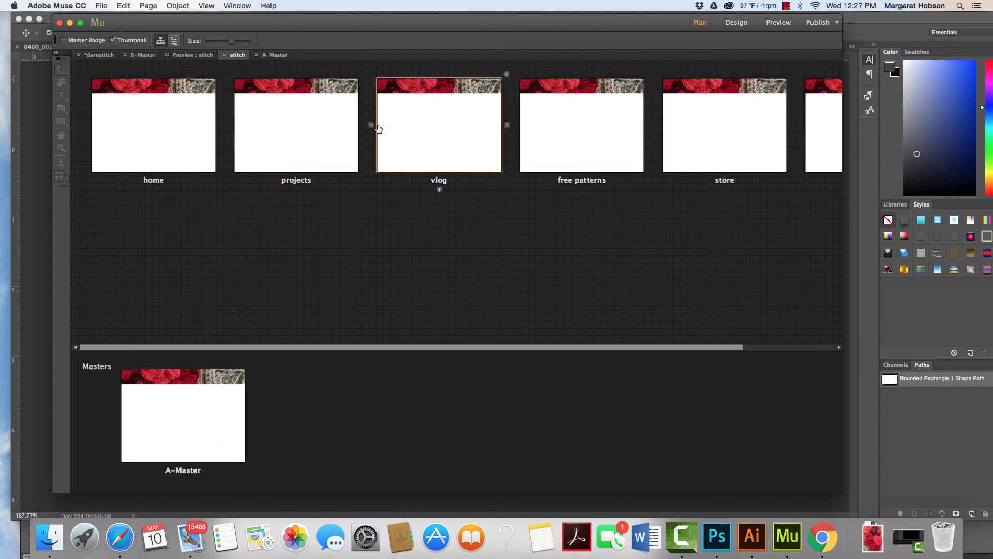
left_click(194, 55)
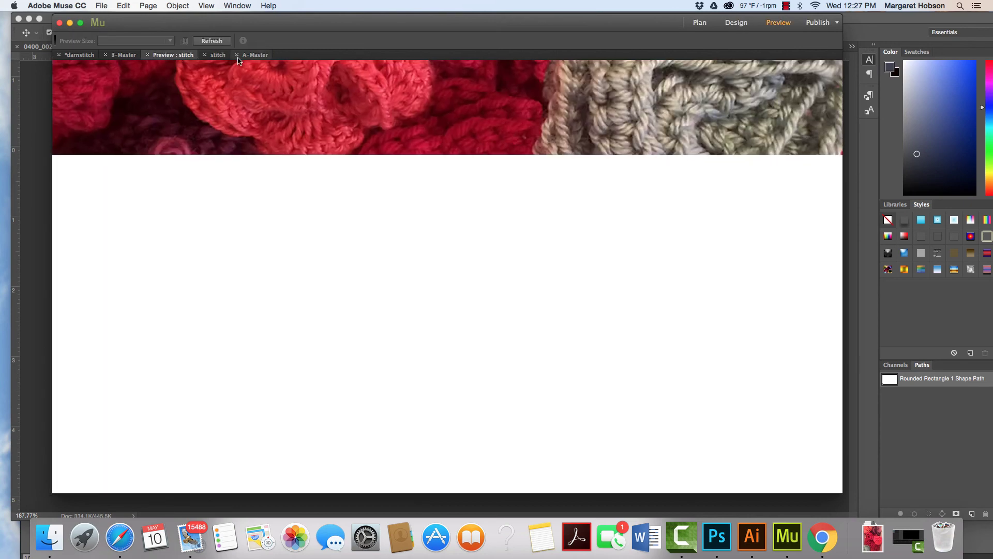
left_click(253, 55)
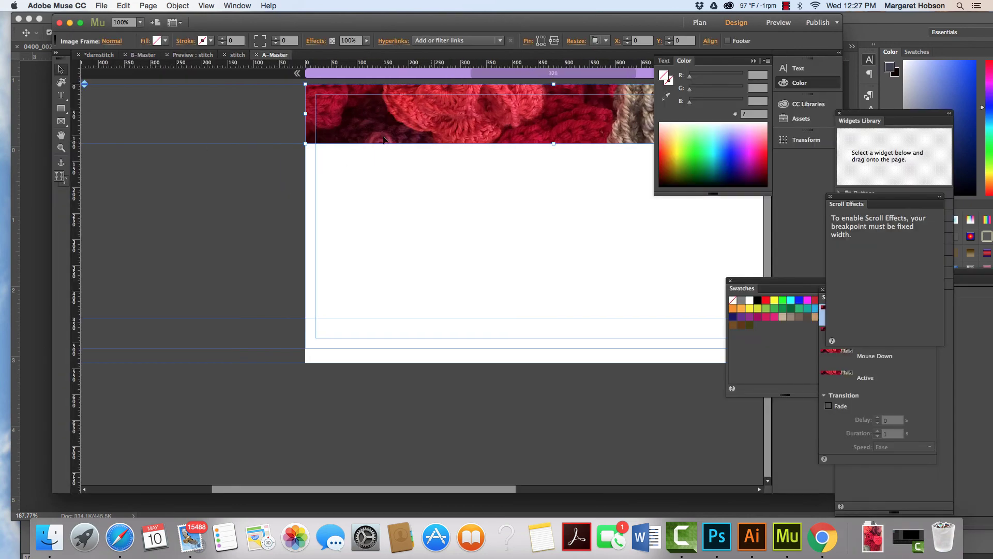
Lock the page to a fixed width, then preview and resize the window to check centring.
left_click(298, 75)
left_click_drag(286, 25, 232, 24)
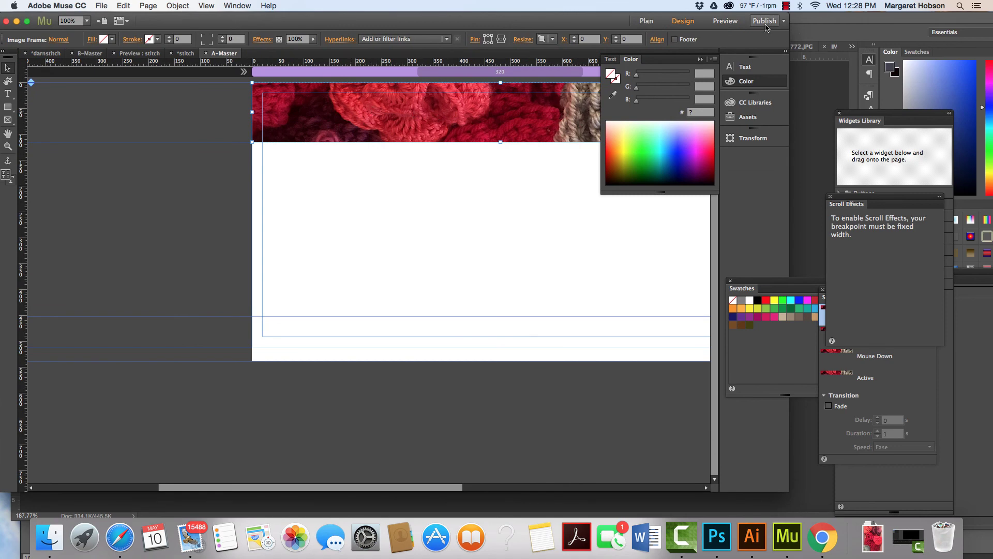
left_click(726, 22)
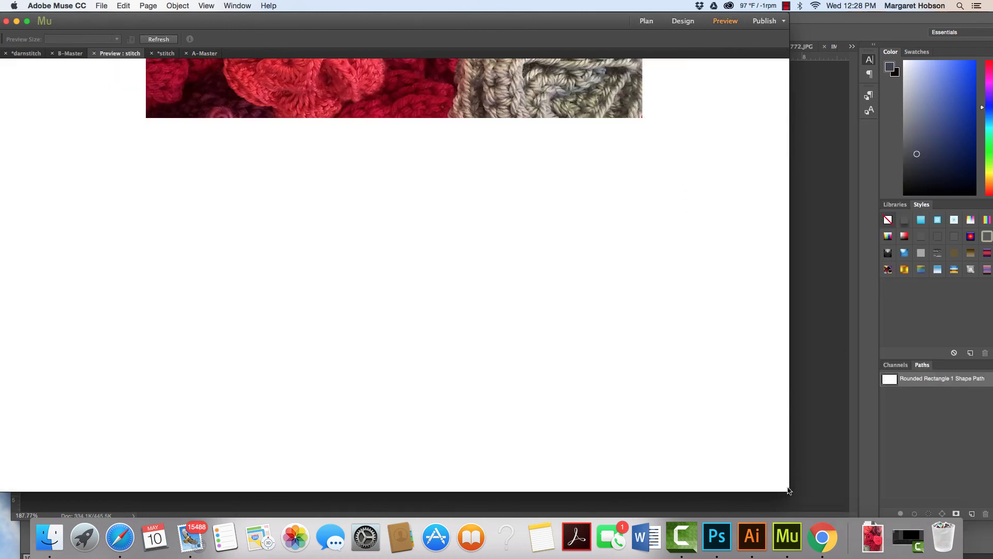
mouse_move(788, 489)
left_mouse_down()
mouse_move(466, 451)
mouse_move(879, 484)
mouse_move(513, 471)
mouse_move(611, 489)
mouse_move(815, 497)
mouse_move(865, 495)
mouse_move(399, 470)
mouse_move(766, 502)
mouse_move(643, 488)
mouse_move(792, 495)
left_mouse_up()
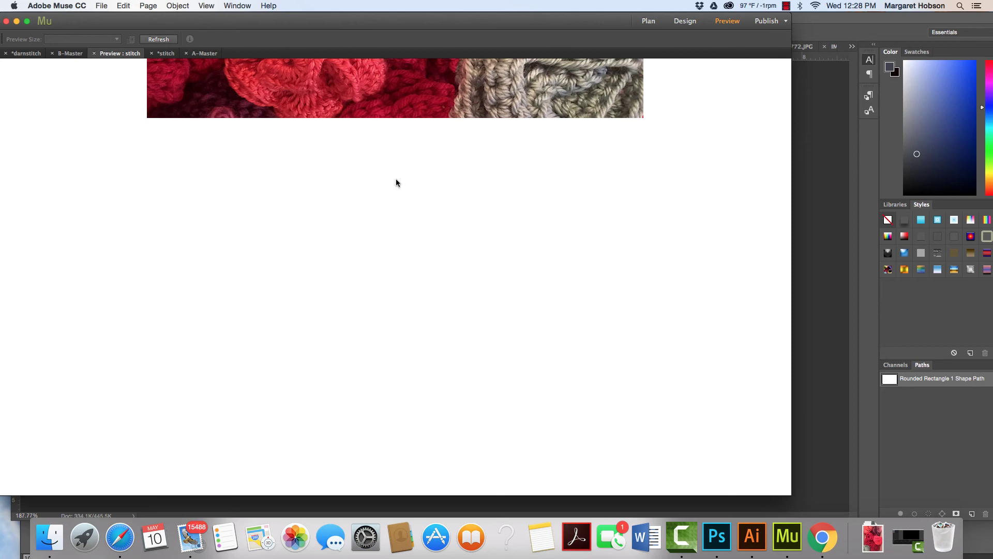
Reopen A-Master for editing from the site plan thumbnails.
left_click(186, 53)
left_click(167, 54)
left_click(139, 53)
left_click(164, 56)
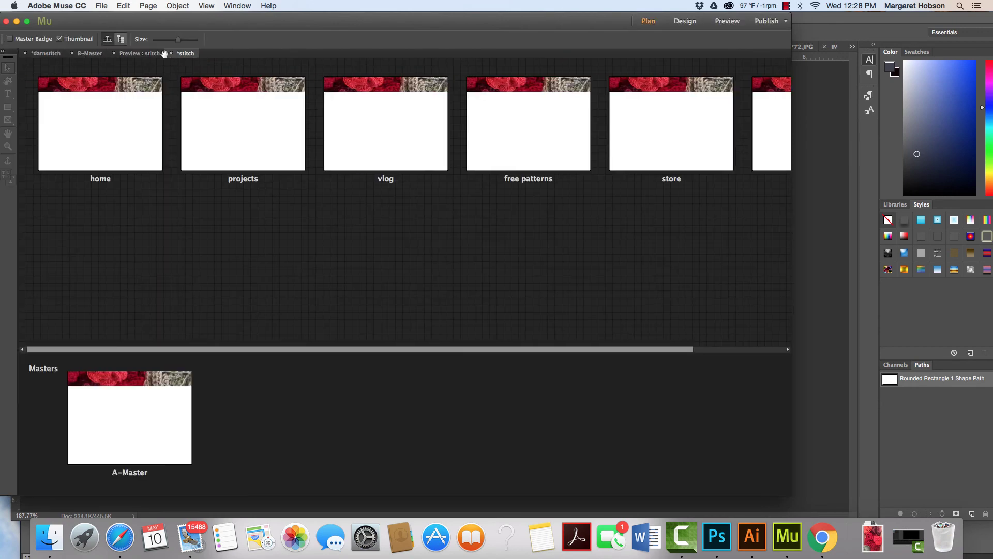
double_click(144, 414)
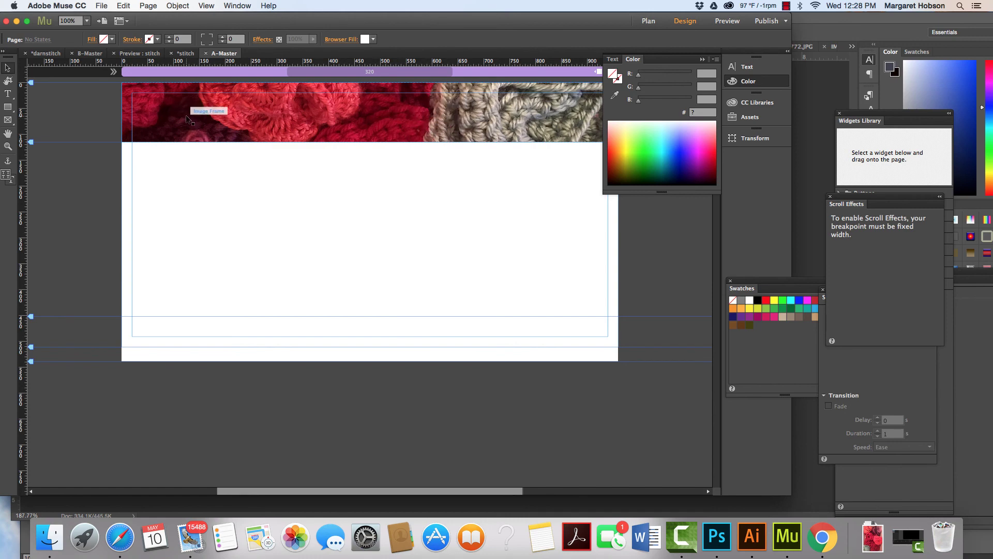
Lower the header photo's opacity to about 73%.
left_click(300, 109)
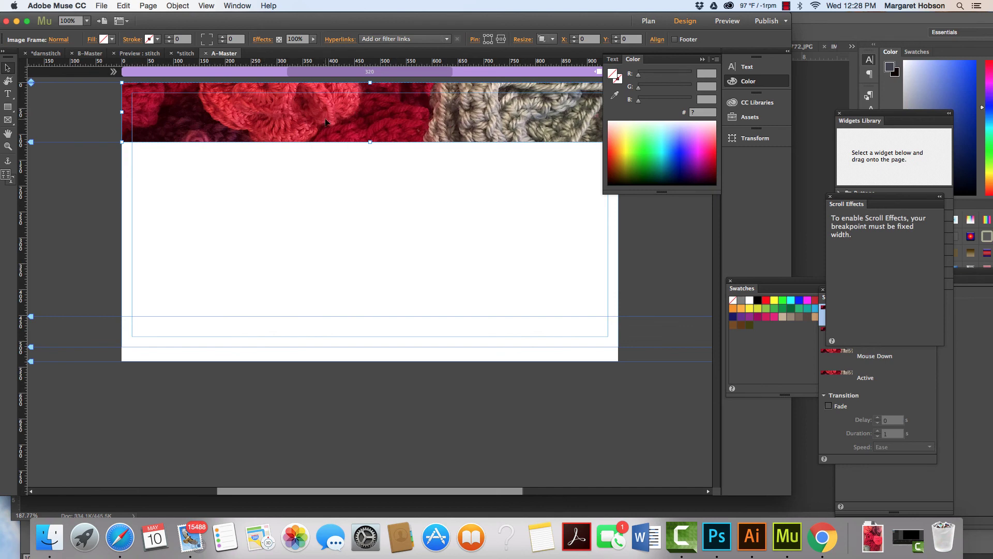
left_click(313, 39)
left_click_drag(314, 49, 303, 49)
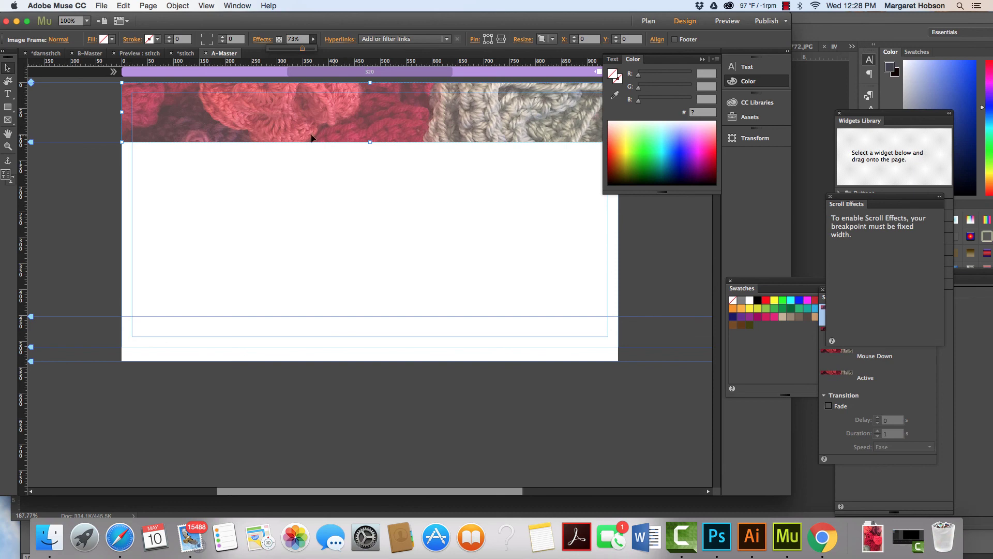
Set the header frame's stroke colour to a dark rose sampled from the photo.
left_click(133, 40)
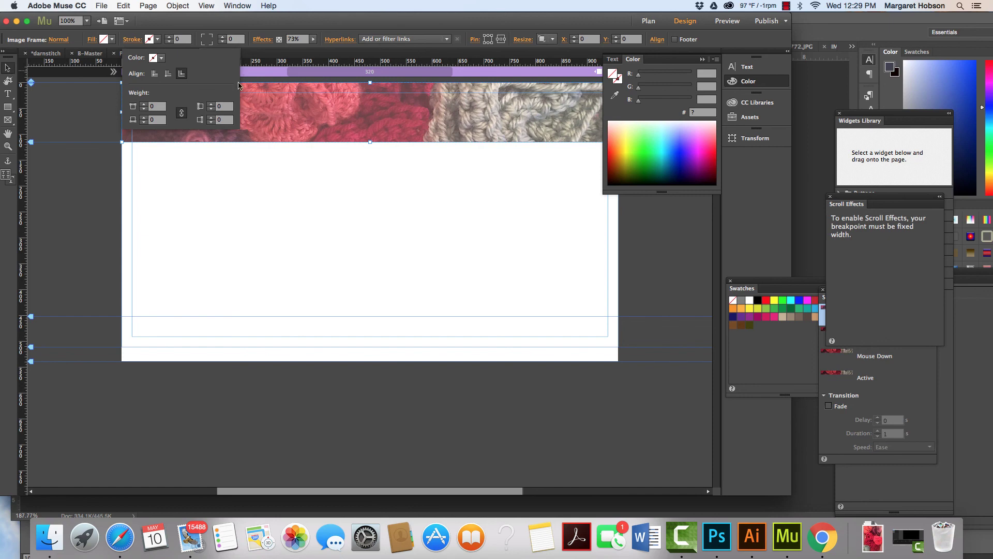
left_click(156, 38)
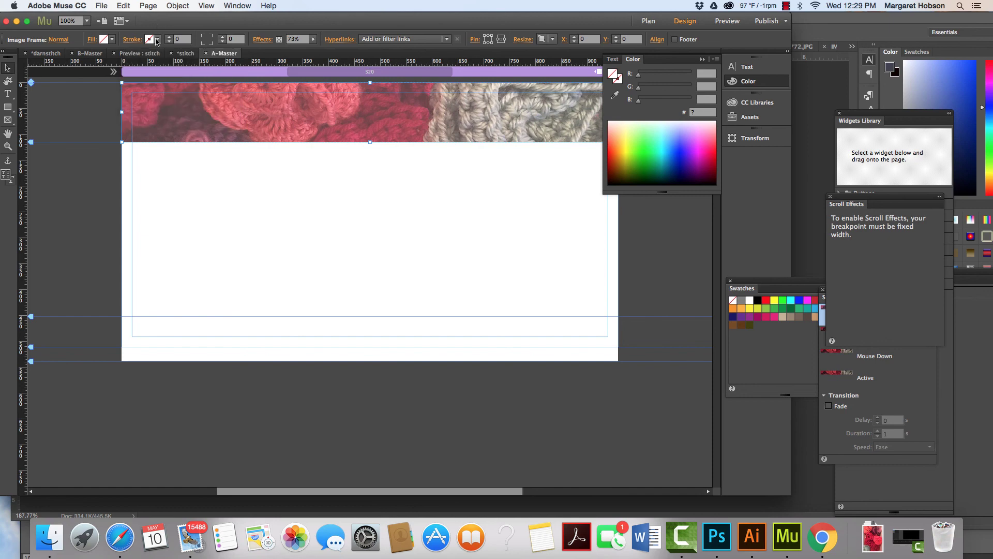
left_click(158, 42)
left_click(156, 70)
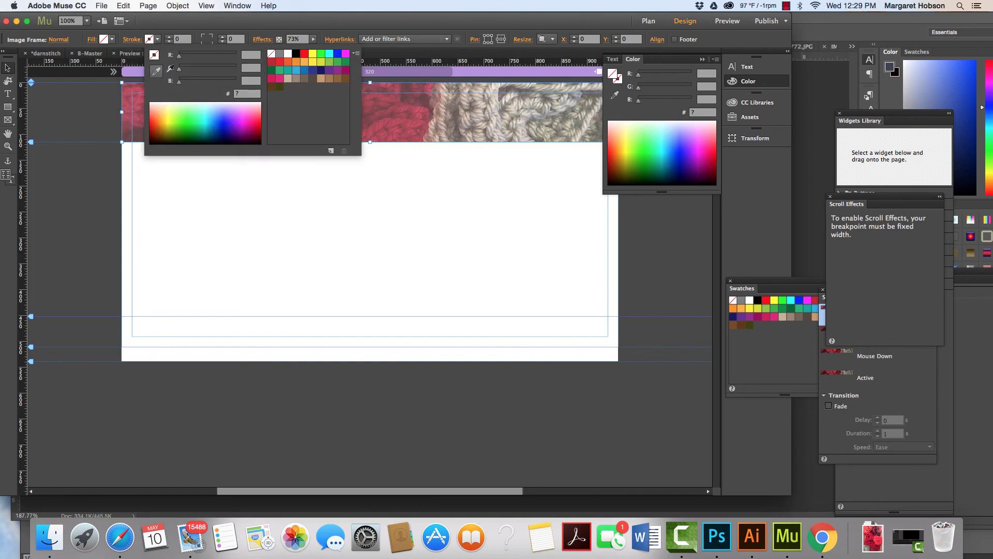
left_click(394, 114)
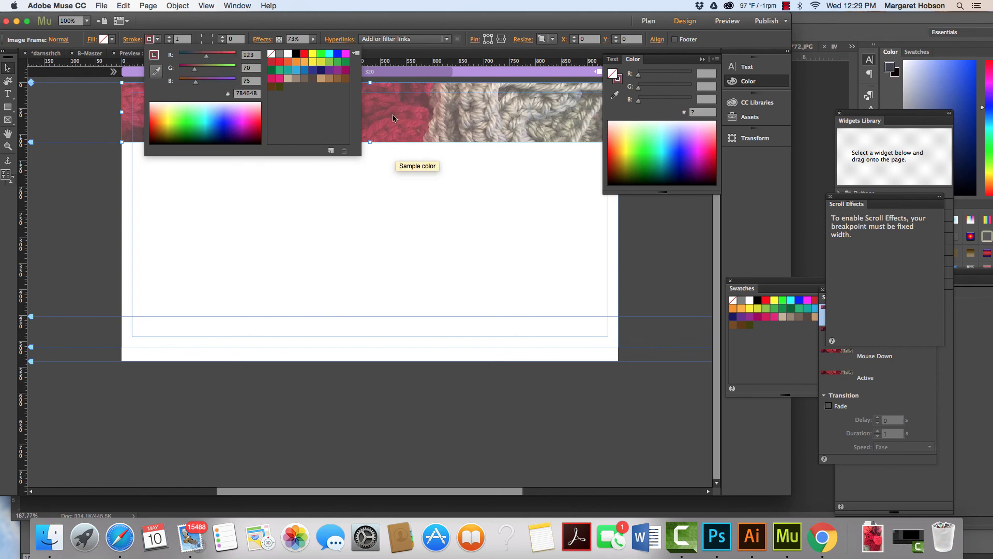
left_click(134, 40)
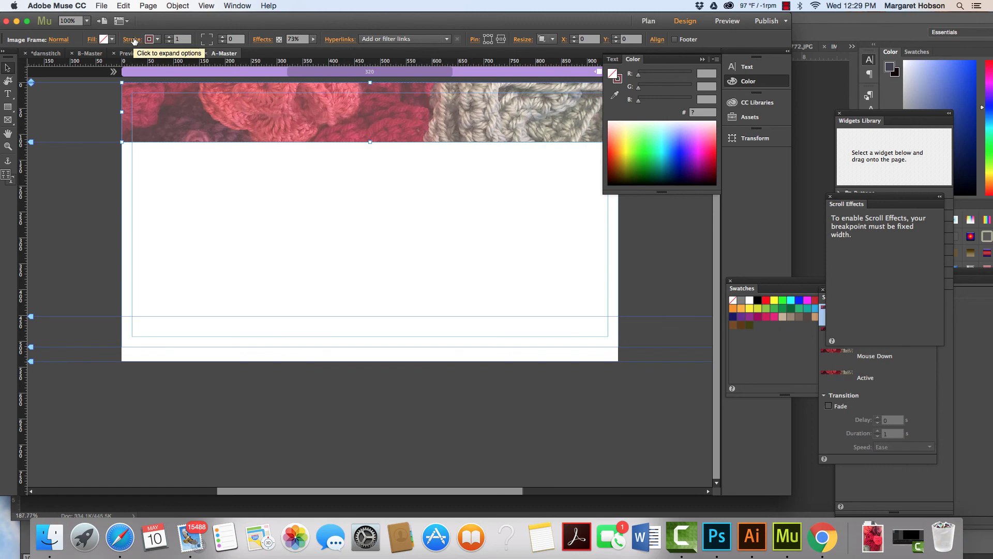
Set all stroke weights to 0, then raise only the bottom weight to 11 px.
left_click(133, 40)
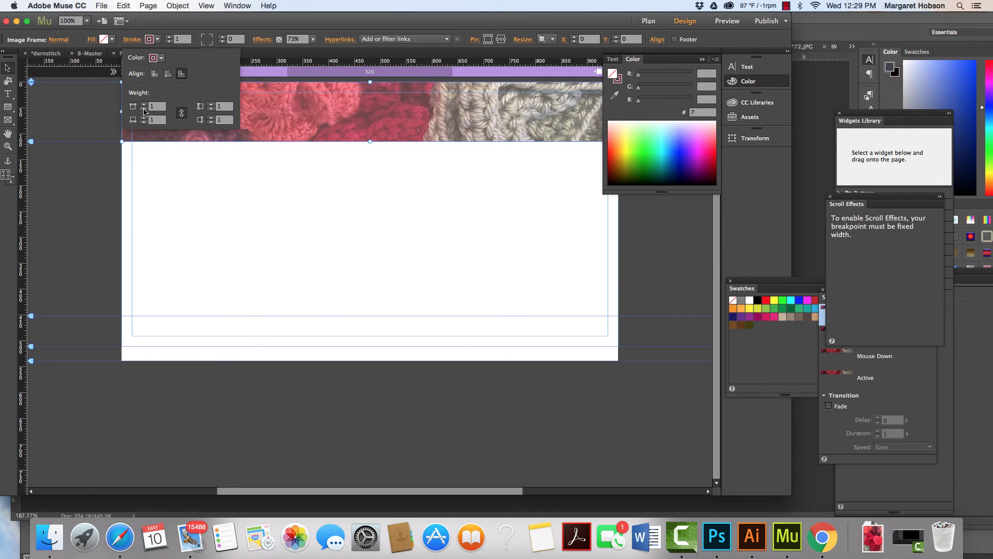
left_click(144, 109)
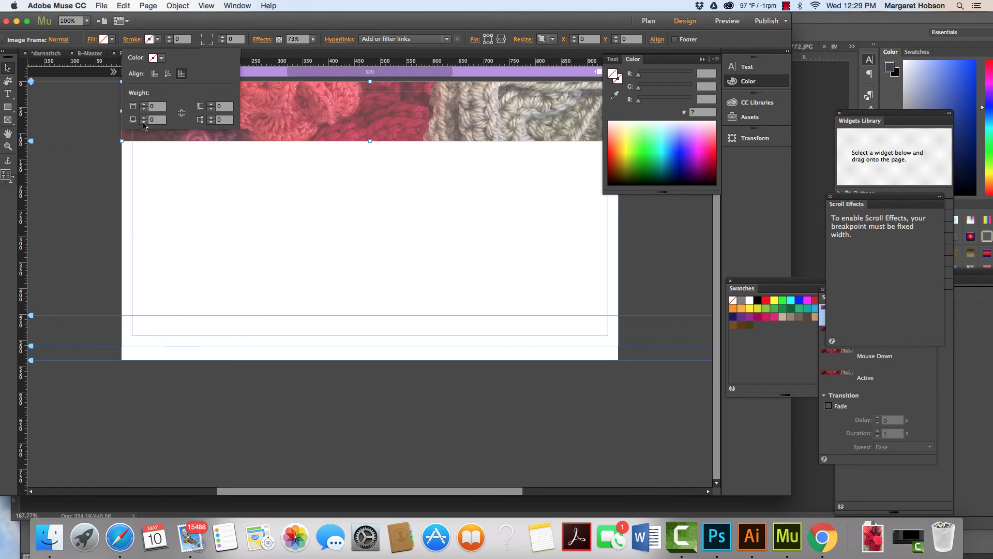
left_click(143, 117)
left_click(144, 116)
left_click(143, 117)
left_click(145, 118)
left_click(144, 118)
left_click(145, 118)
left_click(145, 118)
left_click(144, 118)
left_click(145, 118)
left_click(145, 118)
left_click(145, 118)
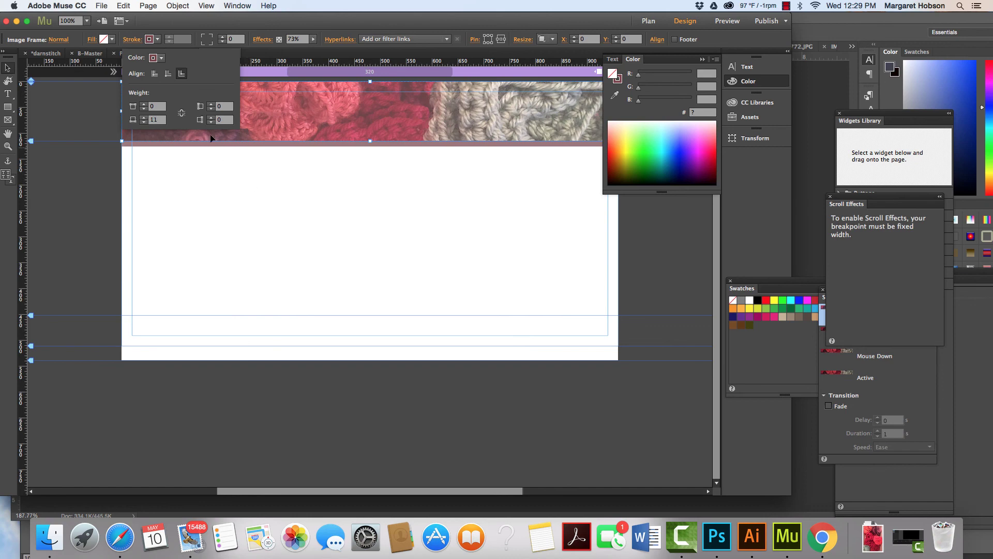
Recolour the bottom stroke with a greyish beige sampled from the photo.
left_click(150, 40)
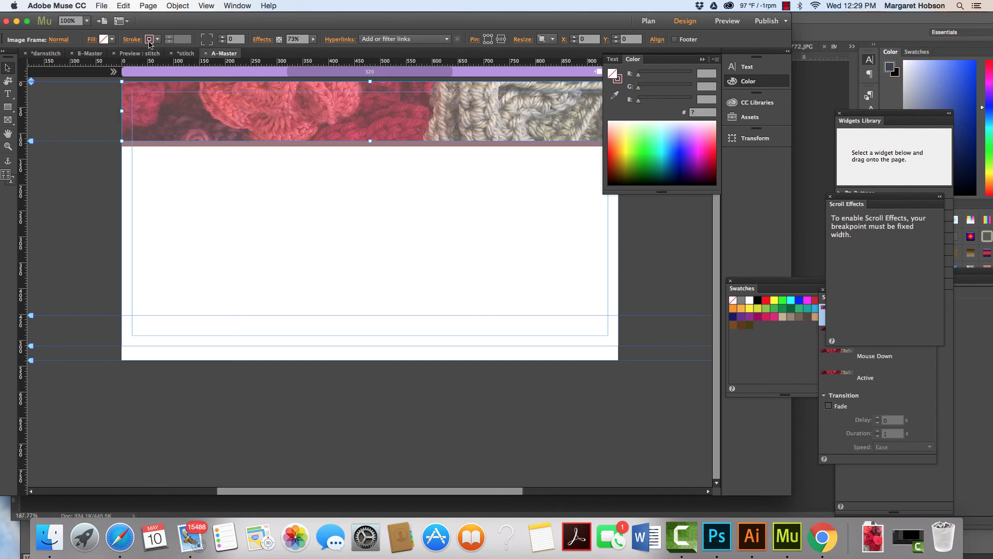
left_click(150, 41)
left_click(155, 71)
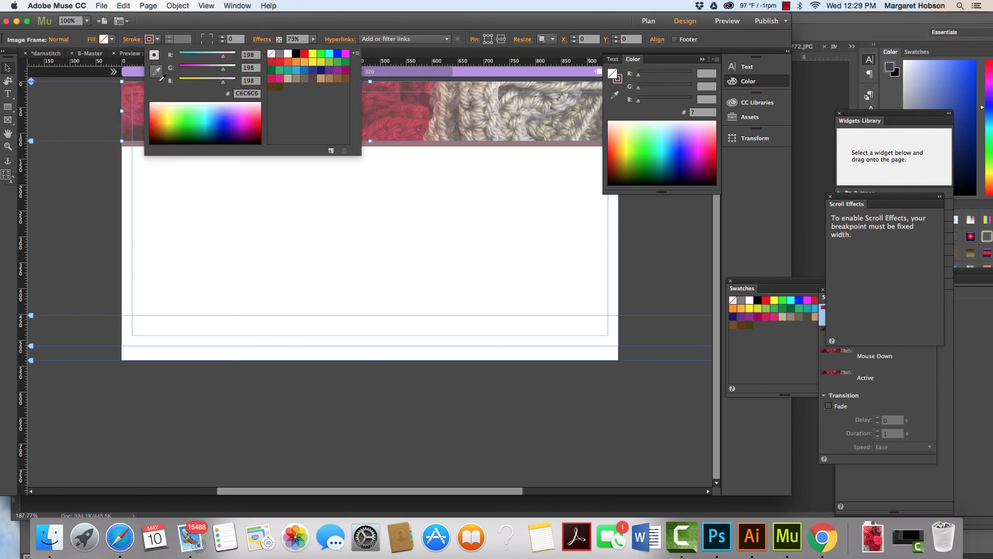
left_click(133, 136)
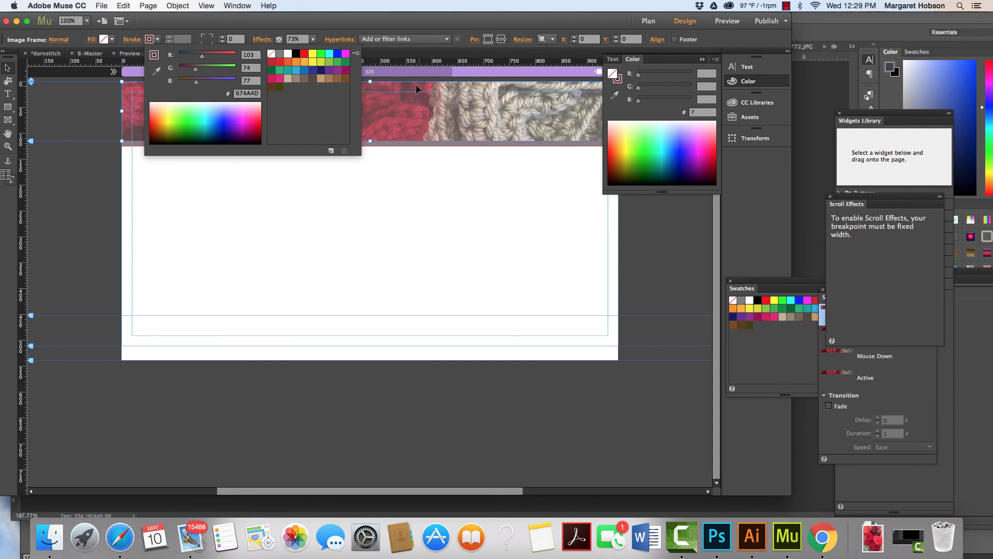
left_click(155, 71)
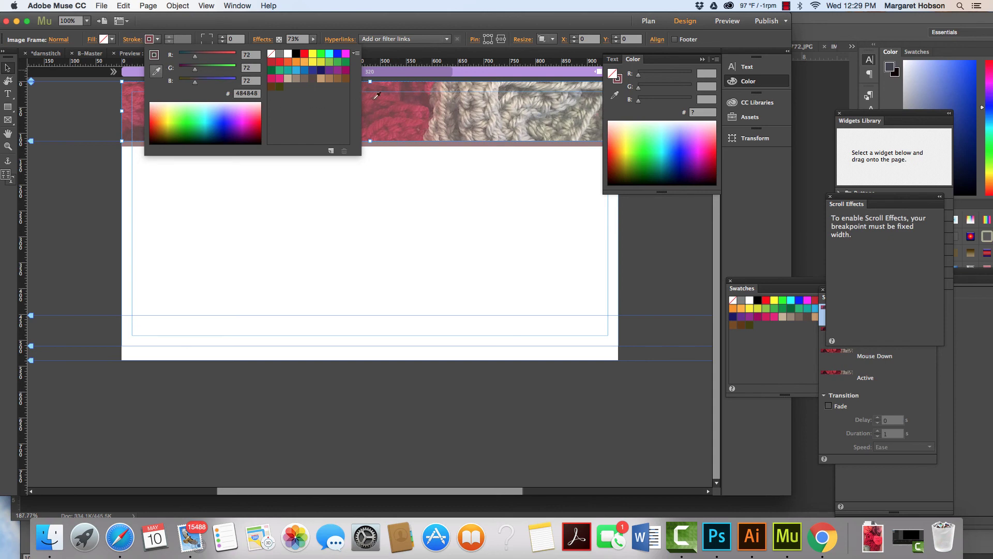
left_click(463, 107)
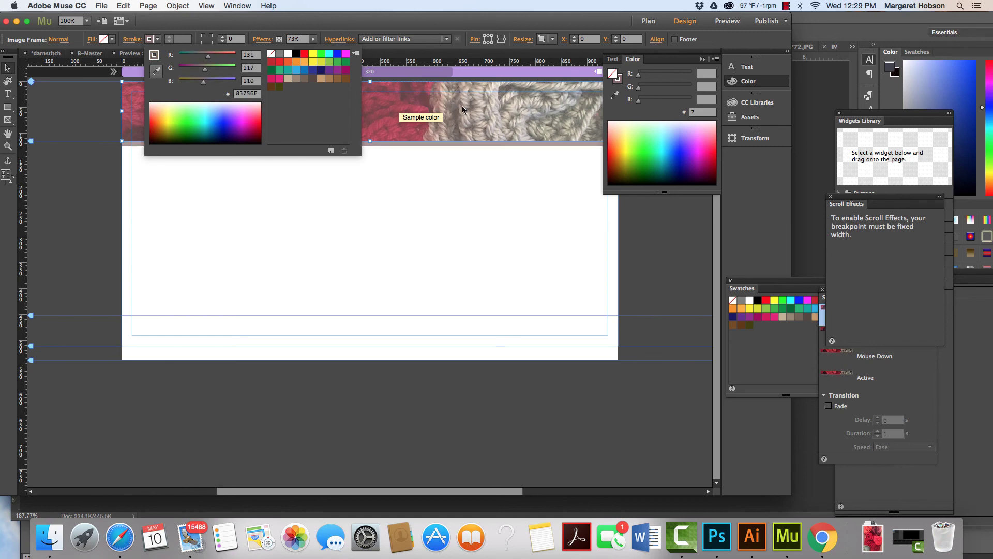
Deselect the photo and lower the header boundary to 126 px.
left_click(7, 68)
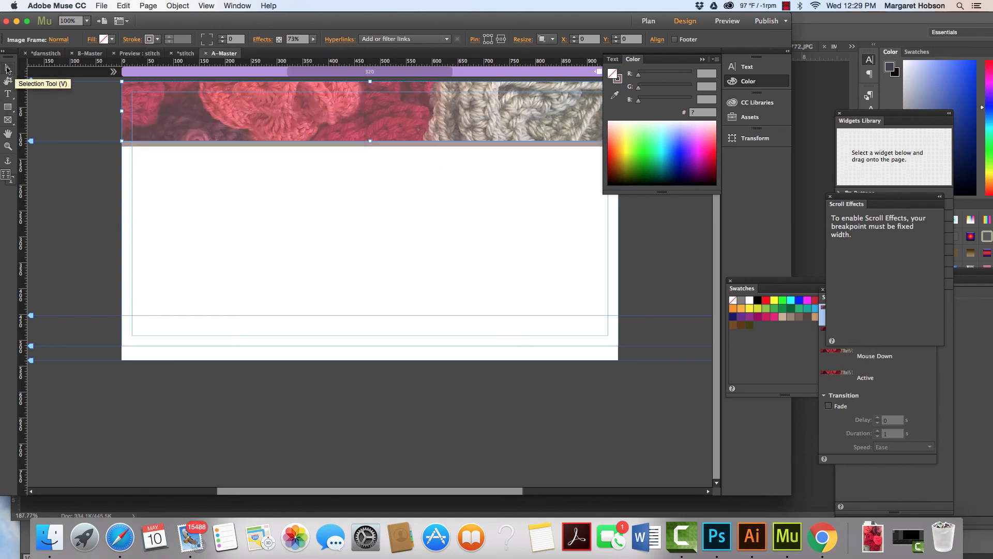
left_click(260, 260)
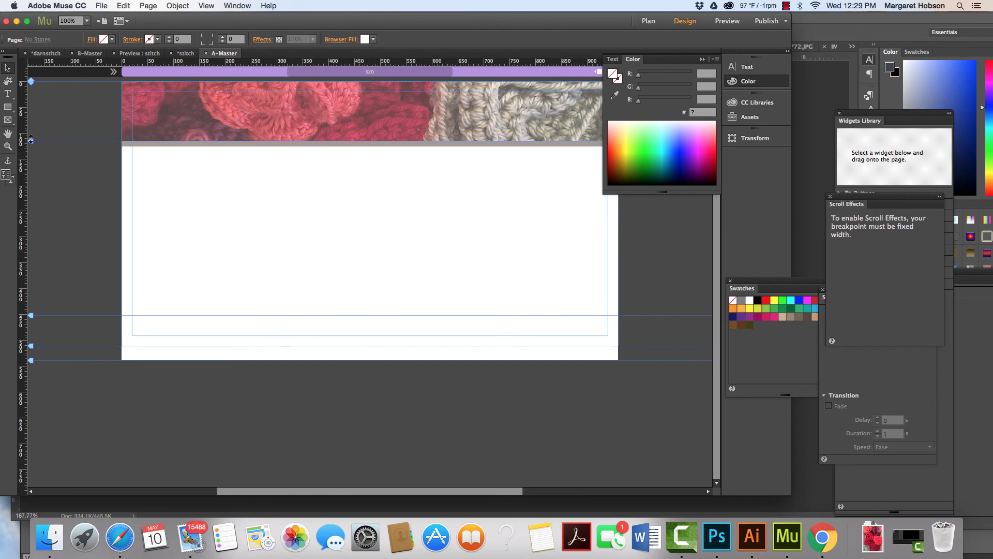
left_click_drag(30, 140, 30, 146)
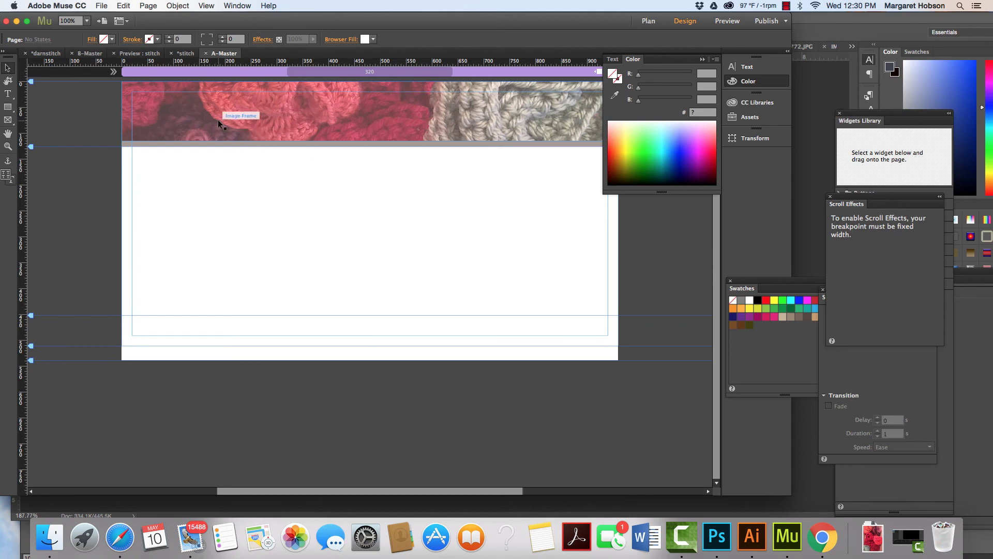
Draw a rectangle logo frame at the header's top-left.
left_click(11, 122)
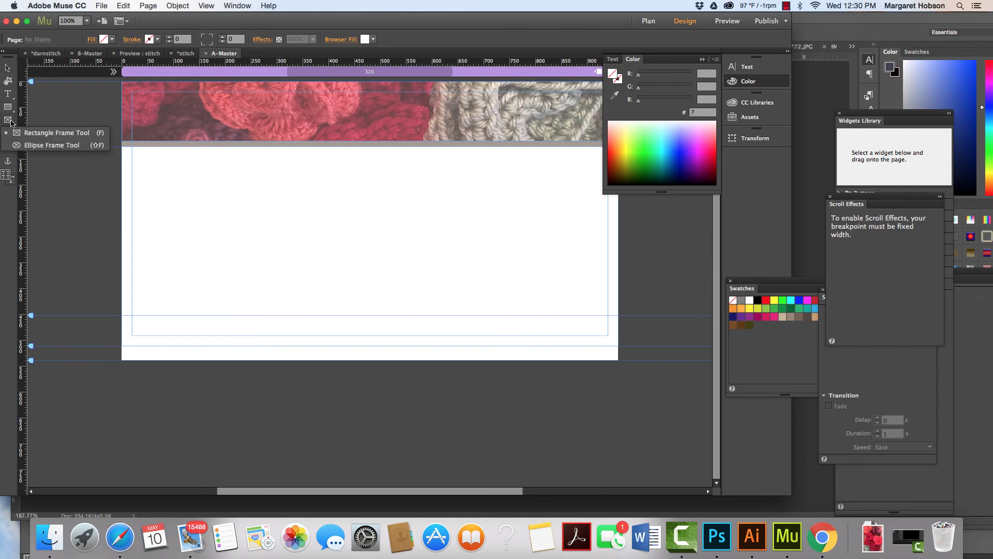
left_click(52, 133)
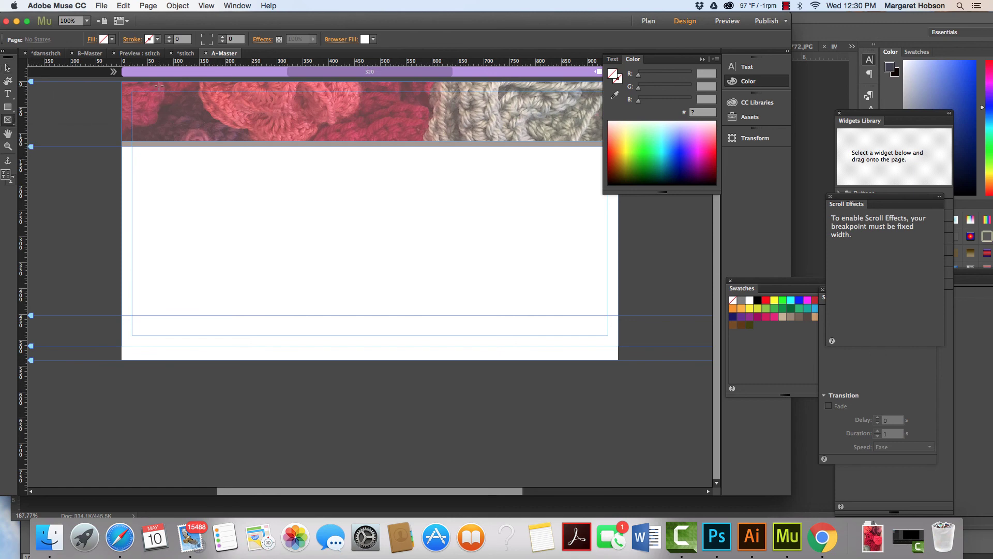
left_click_drag(159, 86, 230, 135)
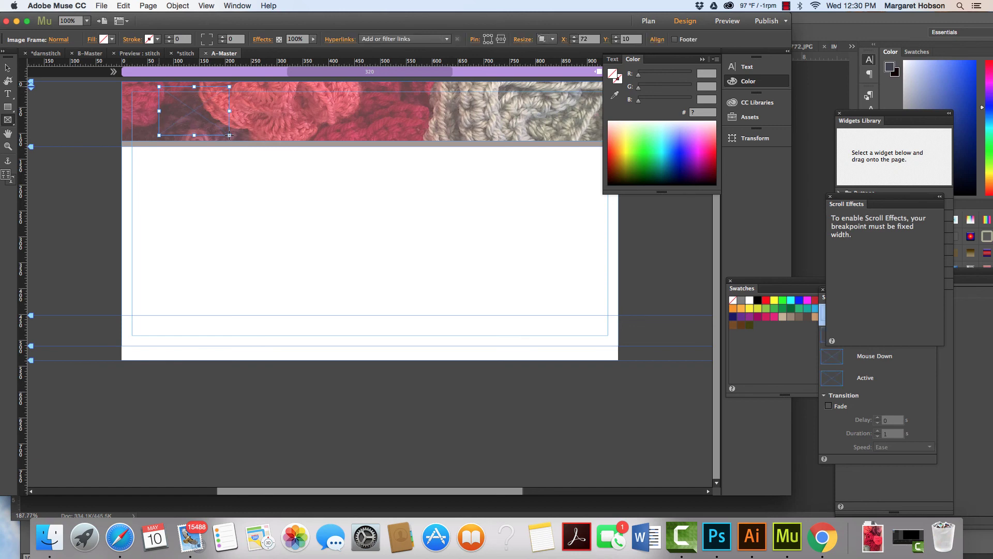
Place darnstitch.png into the logo frame and enlarge it by its corner handle.
left_click(103, 5)
left_click(117, 110)
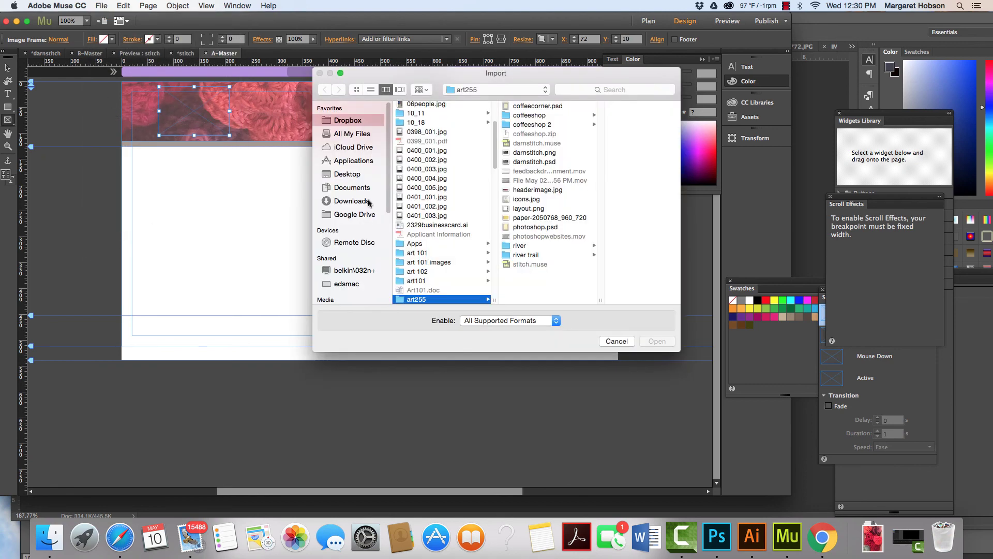
left_click(528, 153)
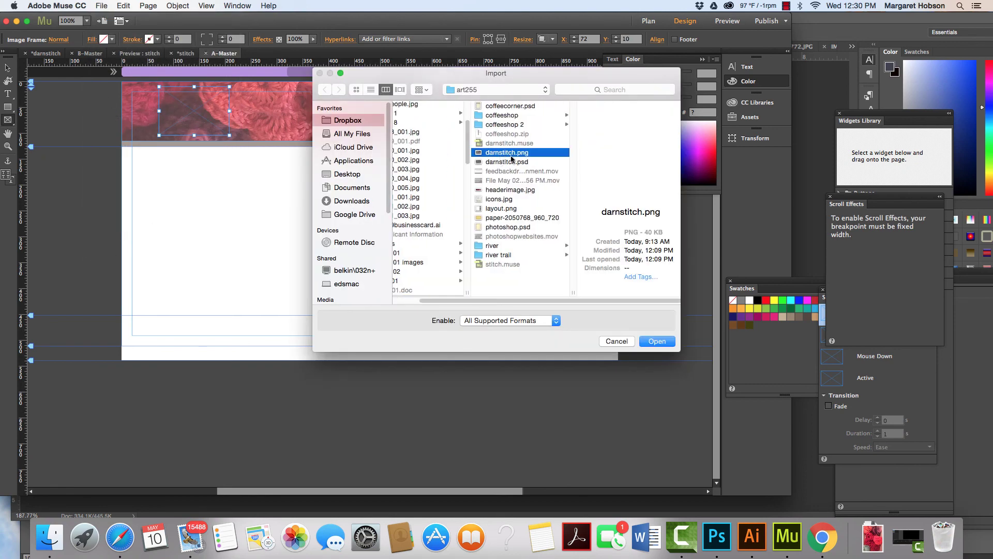
left_click(657, 342)
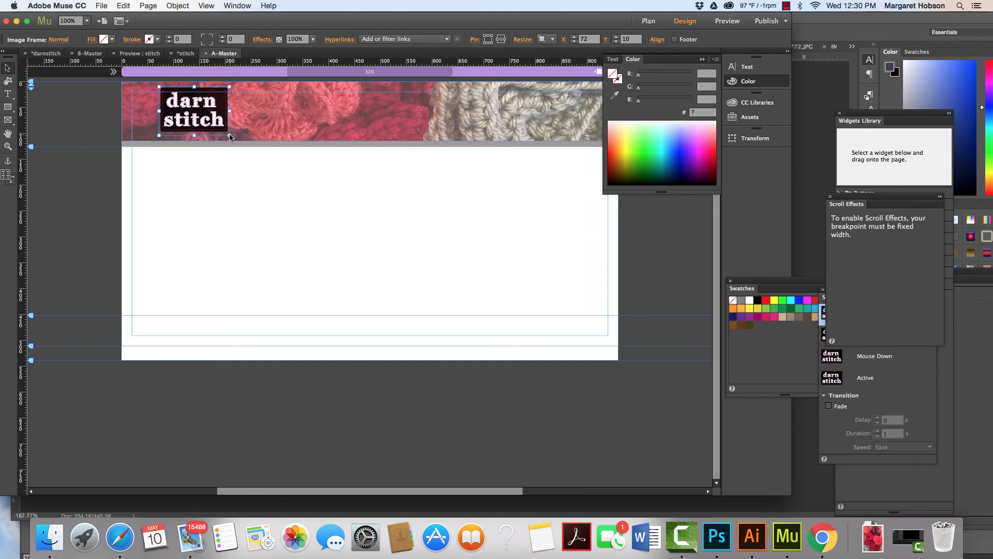
left_click_drag(230, 135, 181, 110)
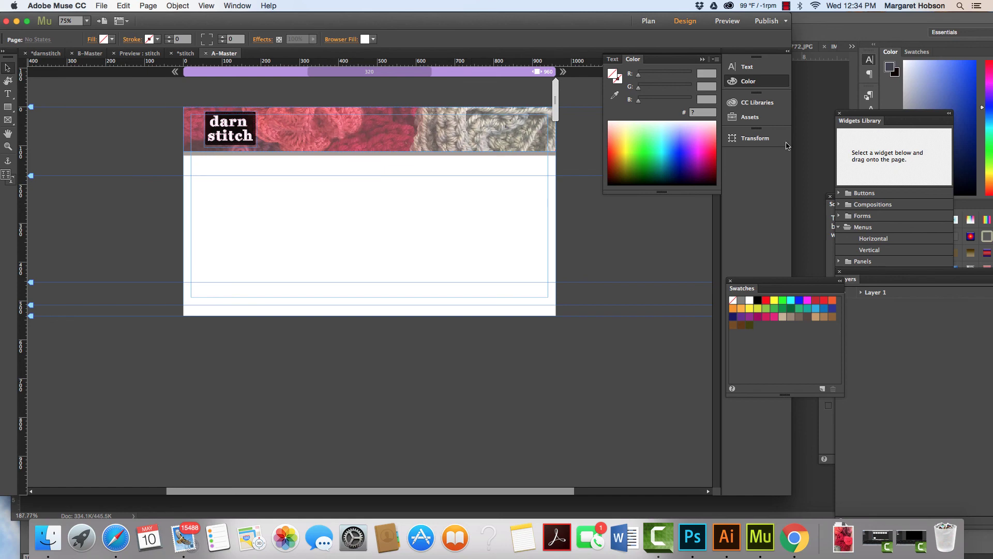
Select the header photo and try resizing it, keeping responsive width and height resizing.
left_click(758, 139)
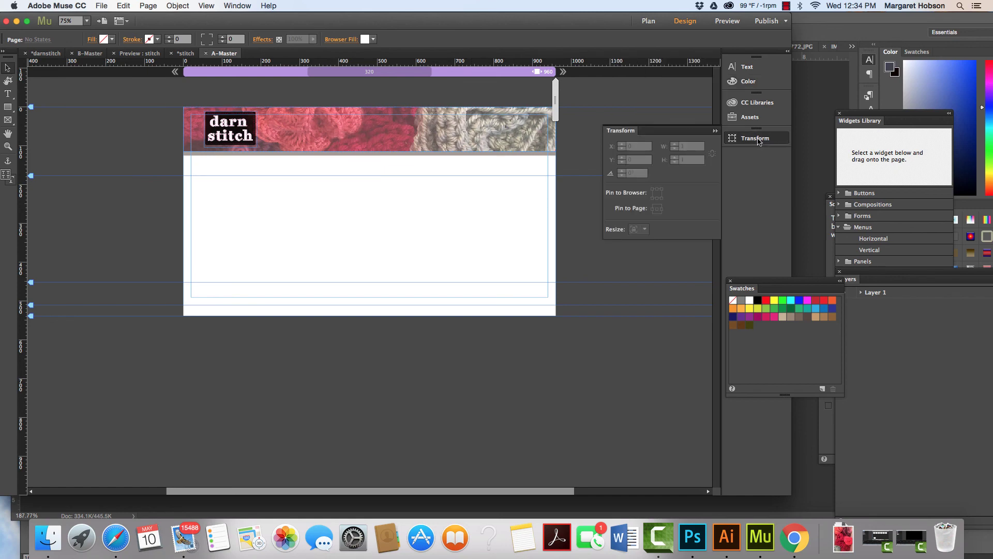
left_click(460, 139)
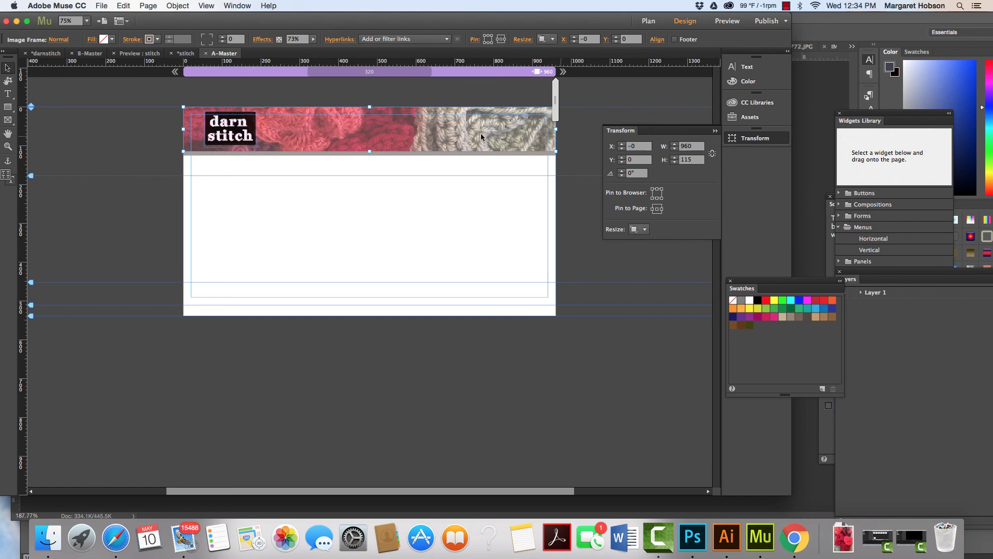
left_click_drag(370, 150, 381, 168)
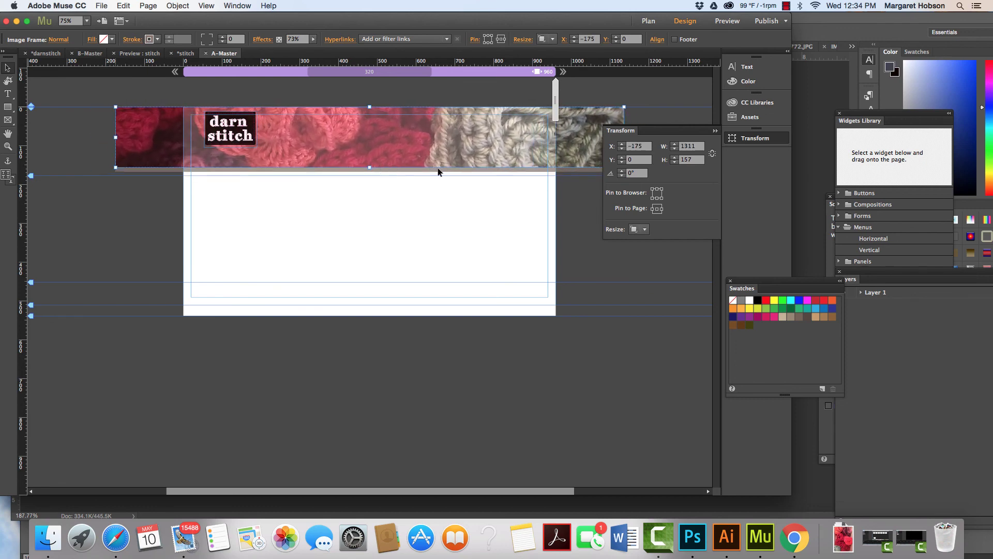
left_click(645, 230)
left_click(645, 230)
Delete the header photo and the darn stitch logo from the master page.
key("Delete")
left_click(237, 120)
key("Delete")
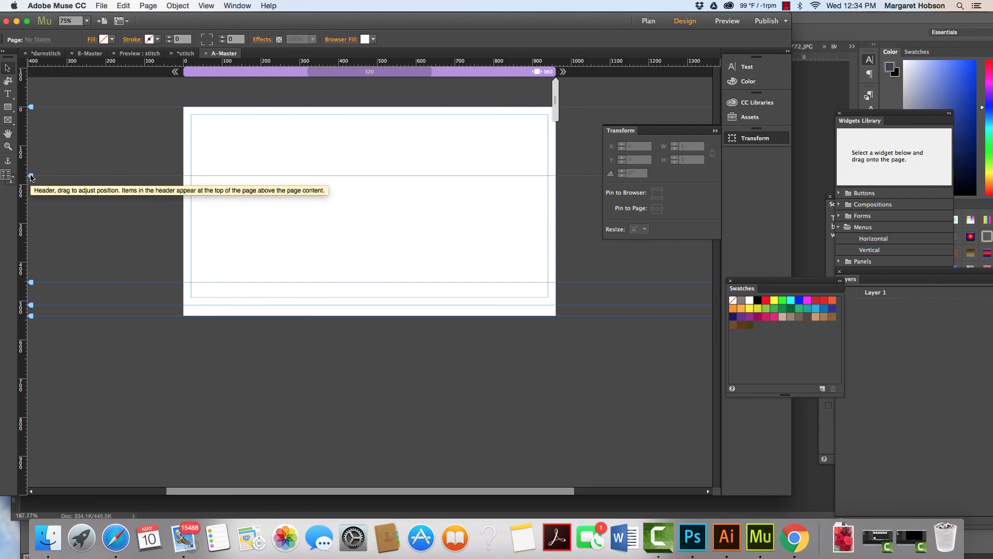
Lower the Header guide to 198 px and draw a rectangle frame across the page top.
left_click_drag(31, 177, 31, 190)
left_click_drag(8, 119, 17, 133)
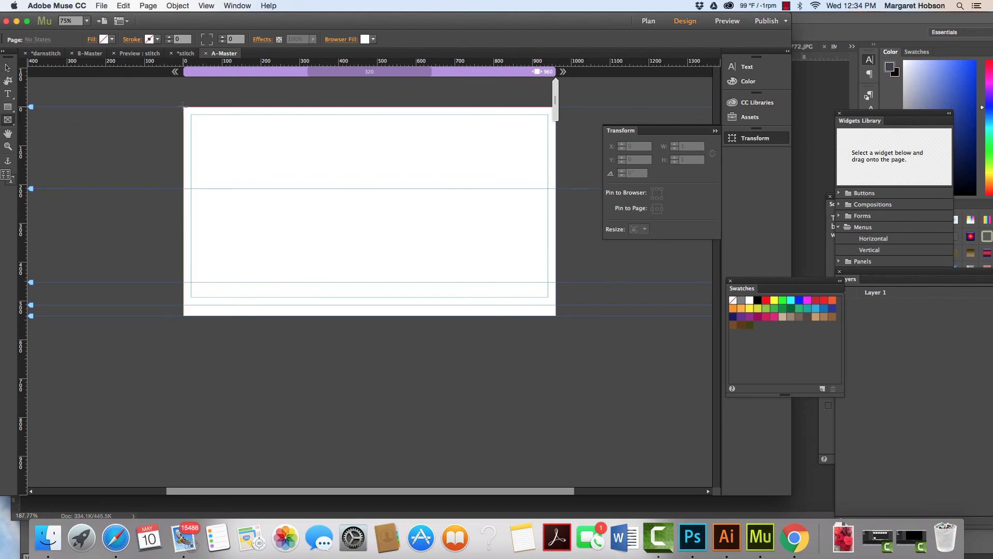
left_click_drag(183, 107, 557, 188)
Place the headerimage.jpg crochet photo into the new header frame.
left_click(102, 6)
left_click(120, 109)
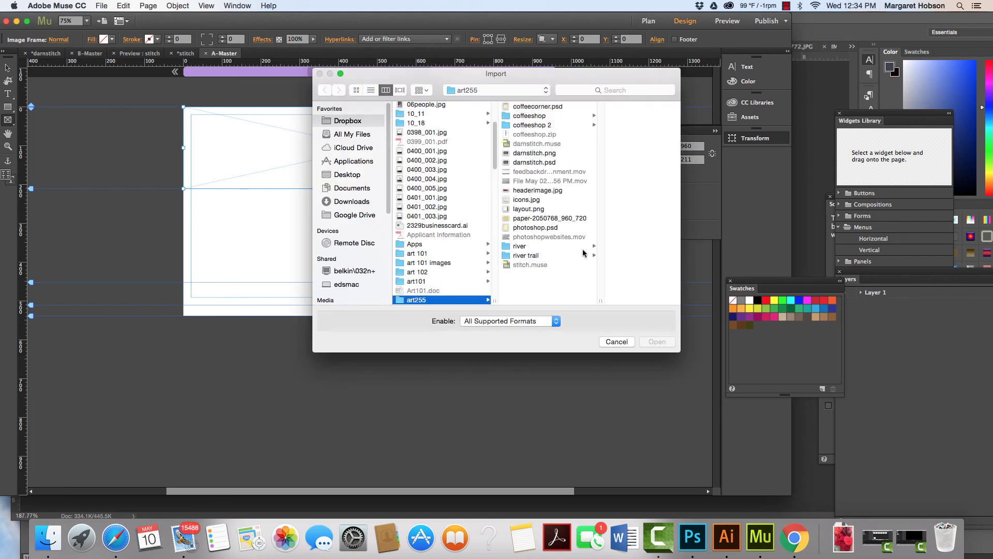
left_click(527, 191)
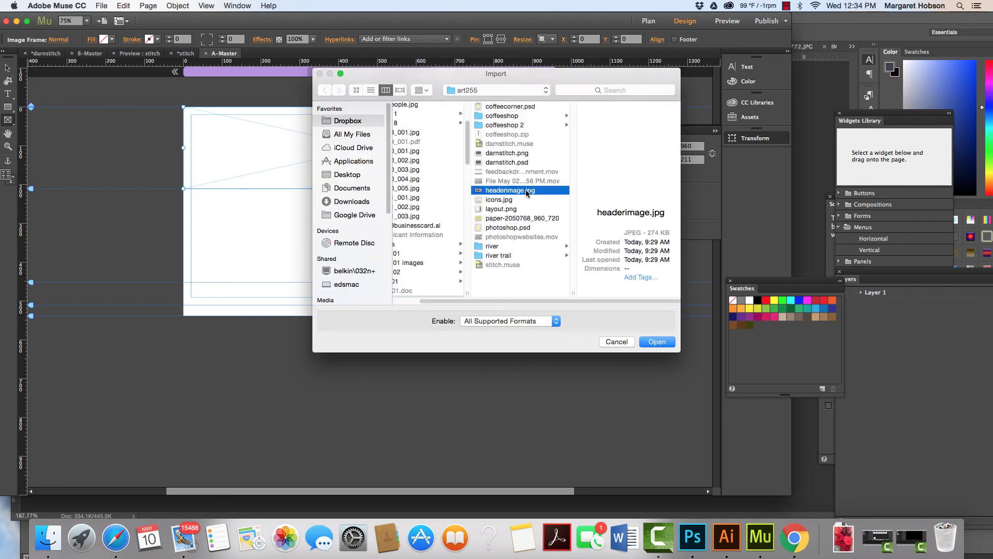
left_click(657, 342)
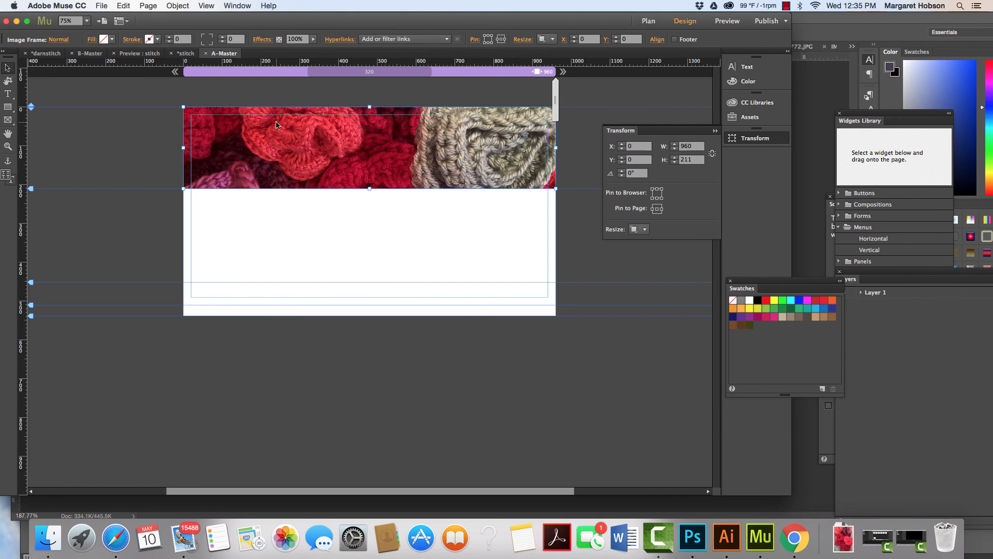
Draw a frame near the header's top-left and place darnstitch.png into it.
left_click_drag(8, 120, 71, 134)
left_click_drag(203, 114, 290, 183)
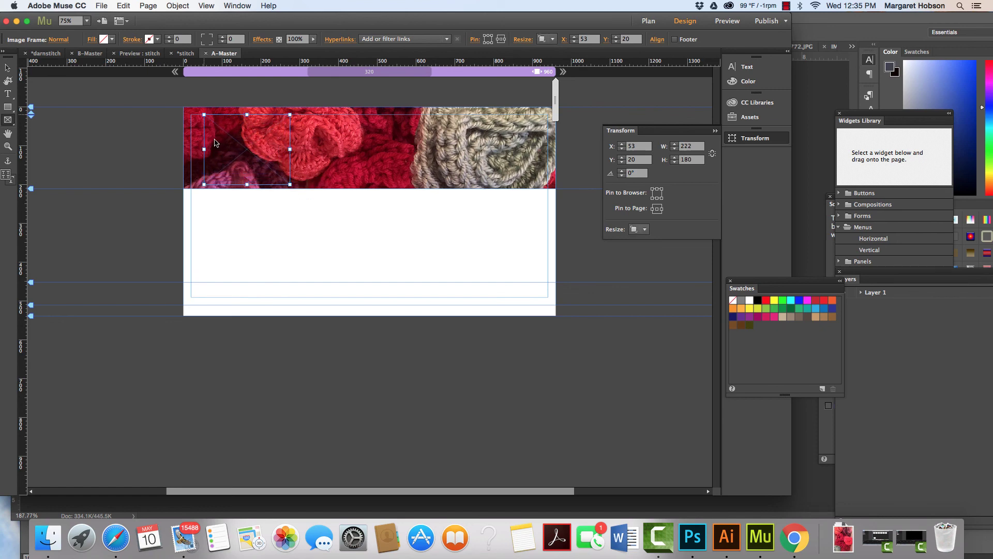
left_click(102, 6)
left_click(119, 110)
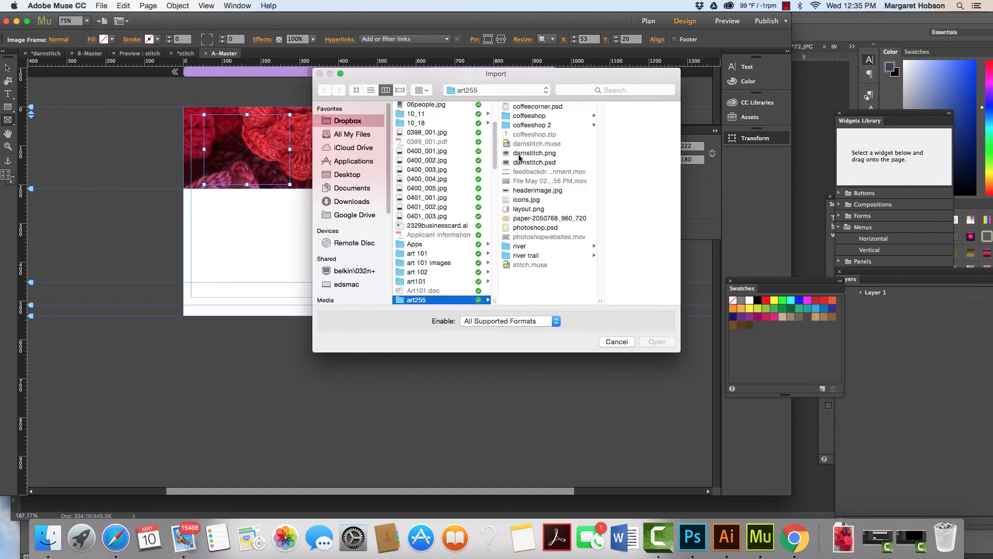
left_click(524, 154)
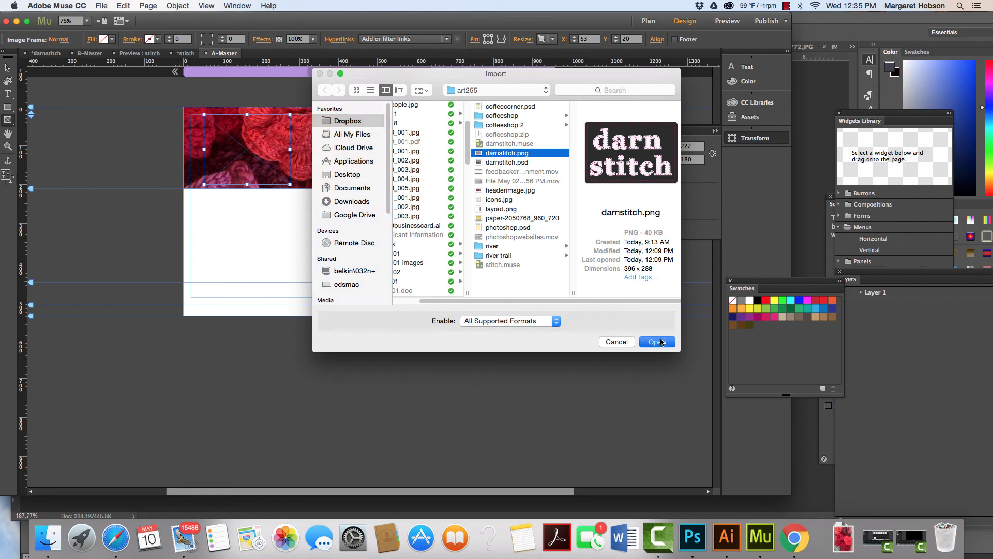
left_click(661, 342)
left_click(232, 131)
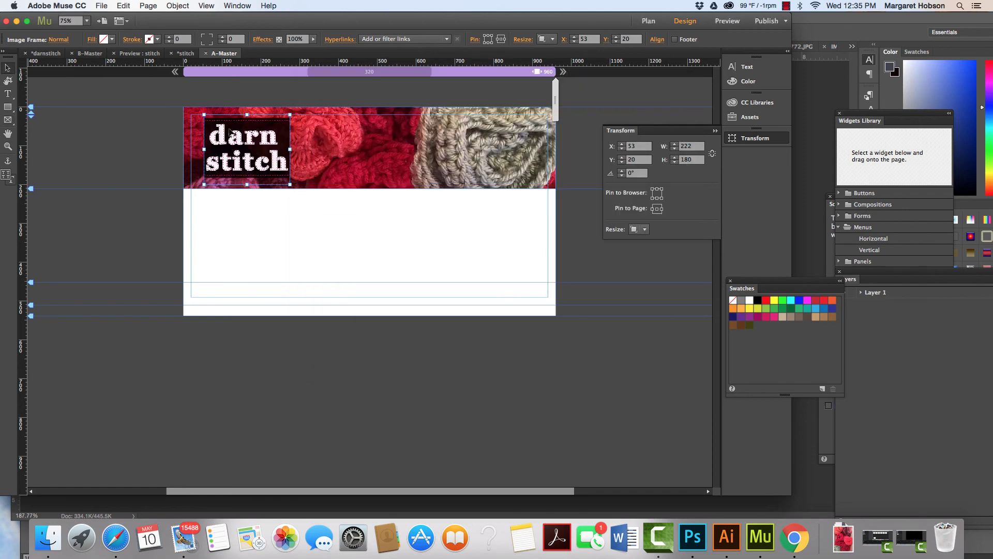
Widen the logo frame by dragging its side handle.
left_click_drag(290, 149, 300, 151)
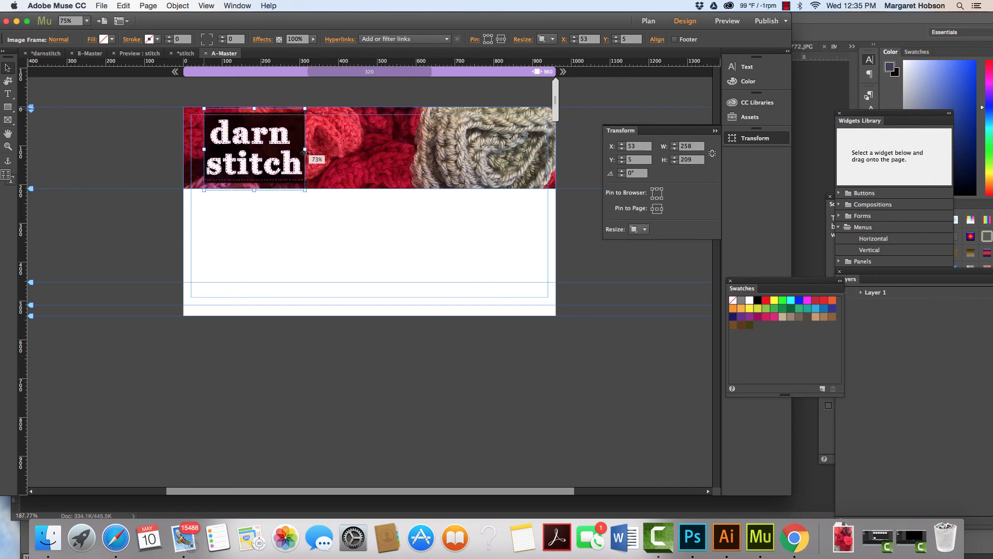
left_click_drag(305, 153, 268, 151)
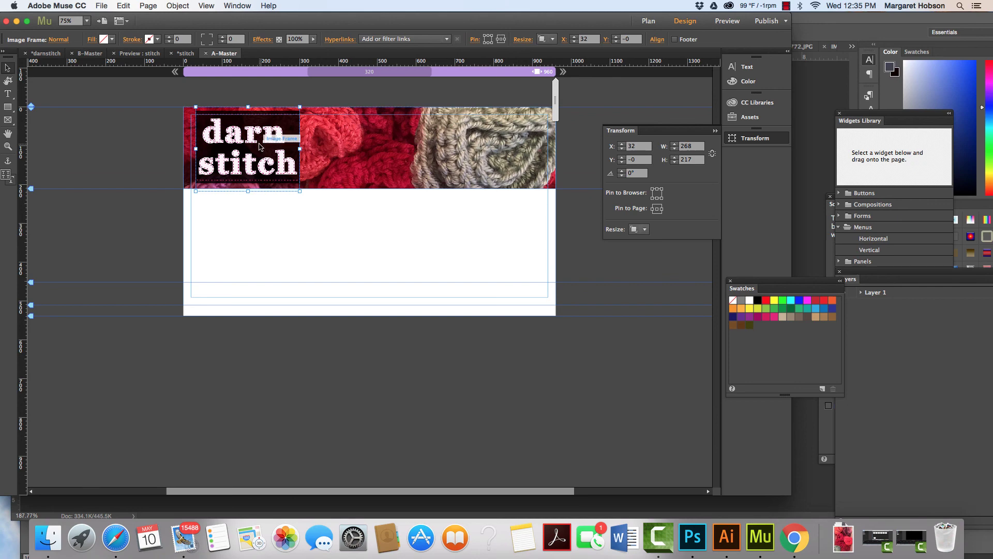
right_click(260, 144)
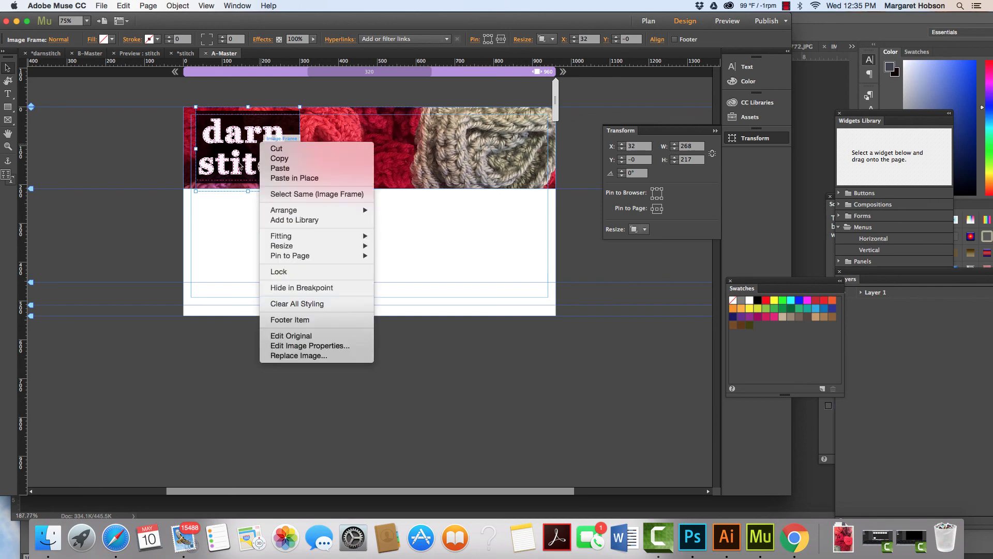
left_click(237, 149)
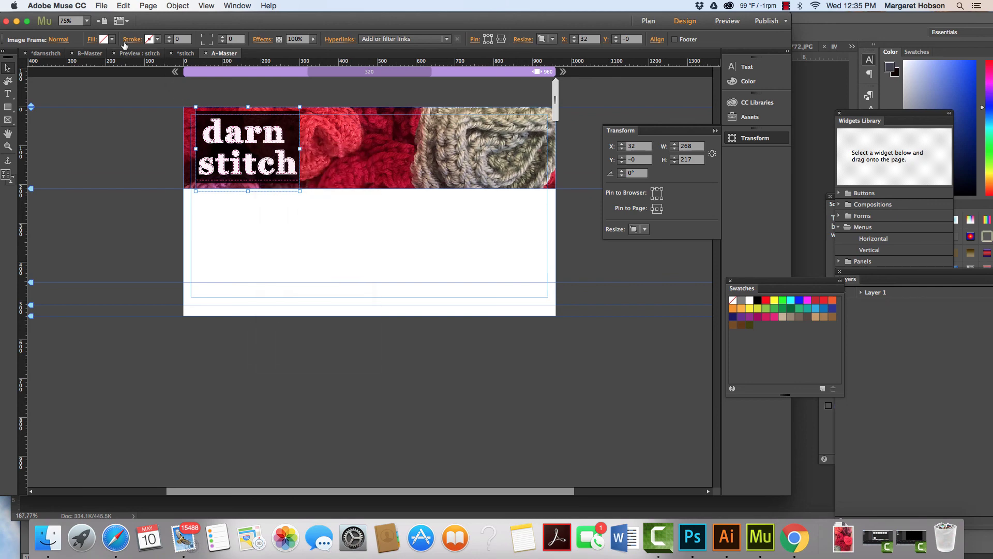
Fit the darn stitch logo proportionally inside its frame via Object > Fitting.
left_click(177, 7)
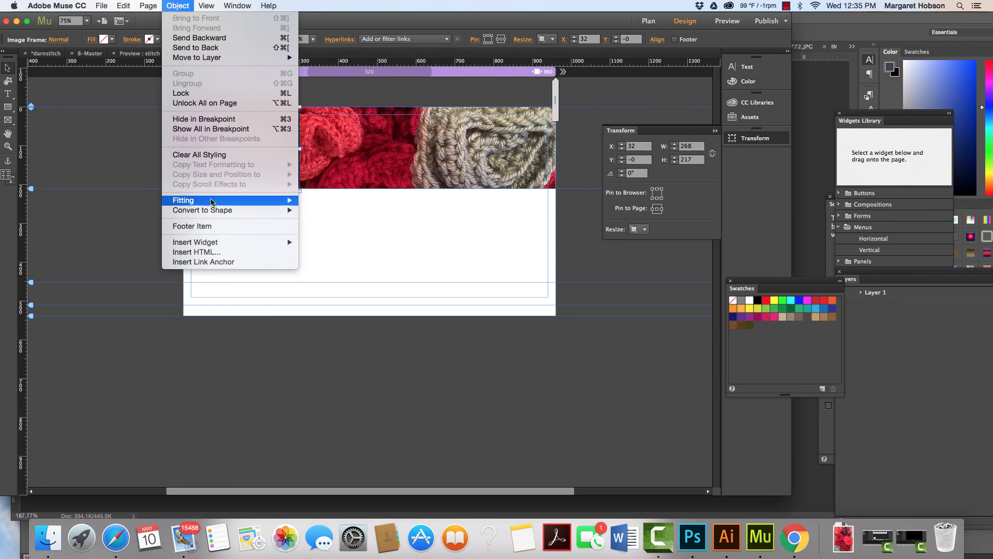
mouse_move(209, 200)
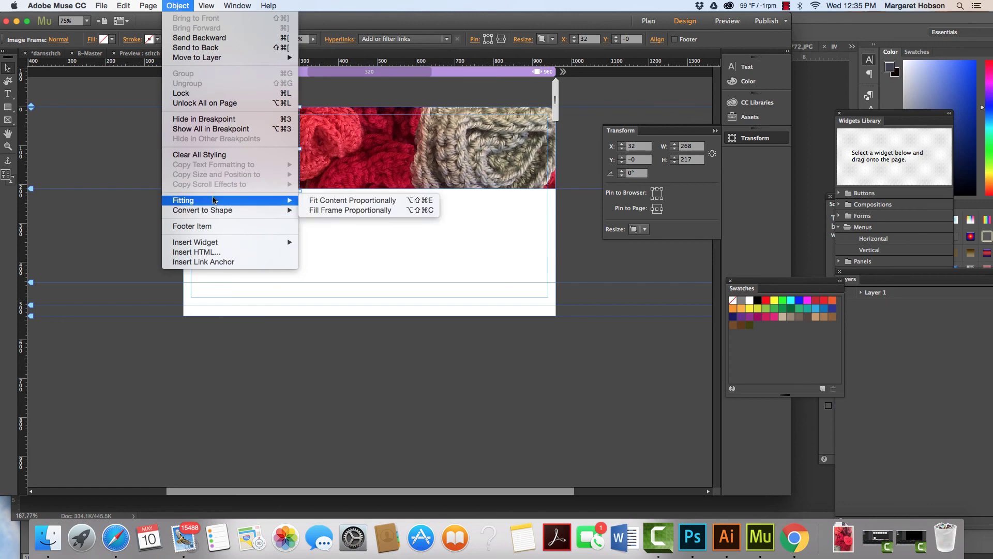
left_click(328, 201)
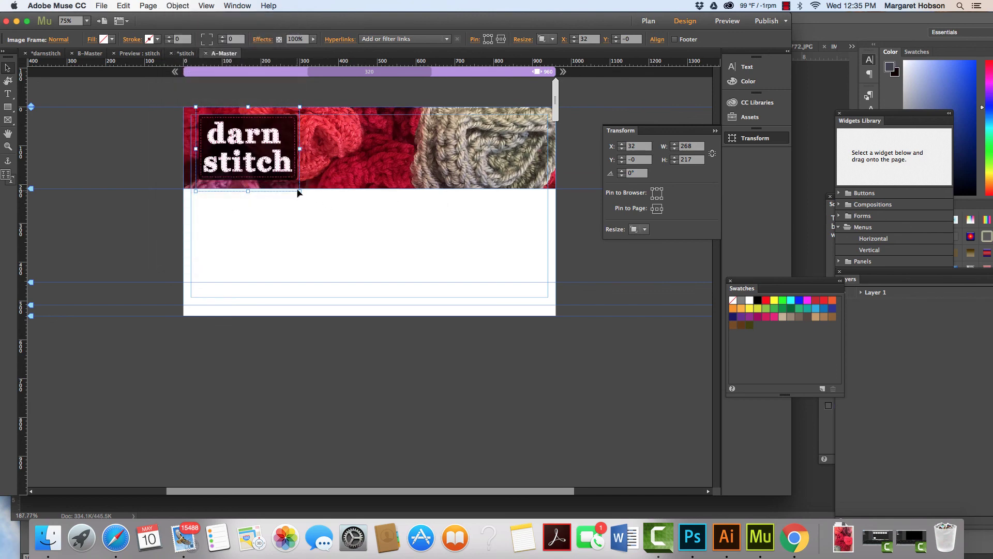
Nudge the logo frame right and crop its top and bottom to 268 × 188 px.
key("Right")
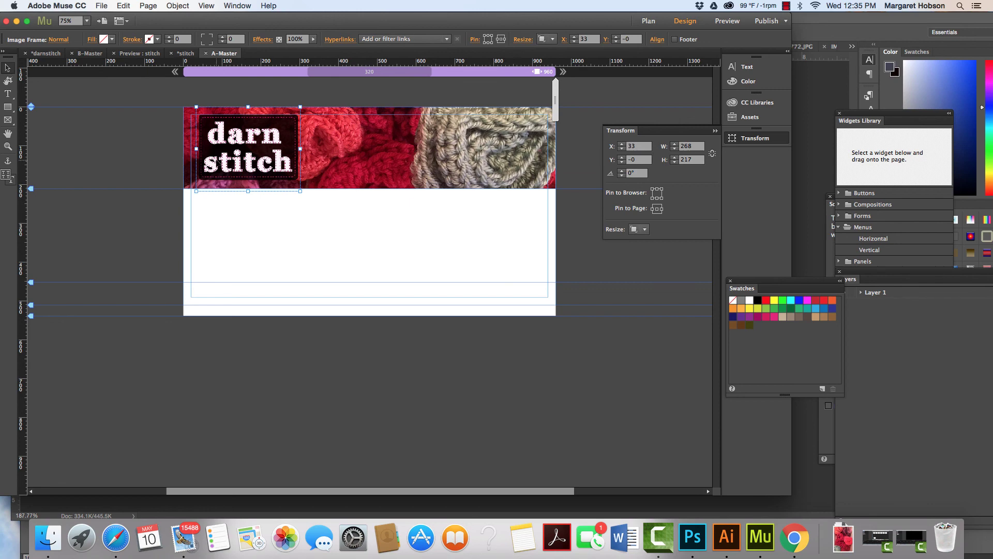
left_click(8, 80)
left_click_drag(248, 190, 248, 184)
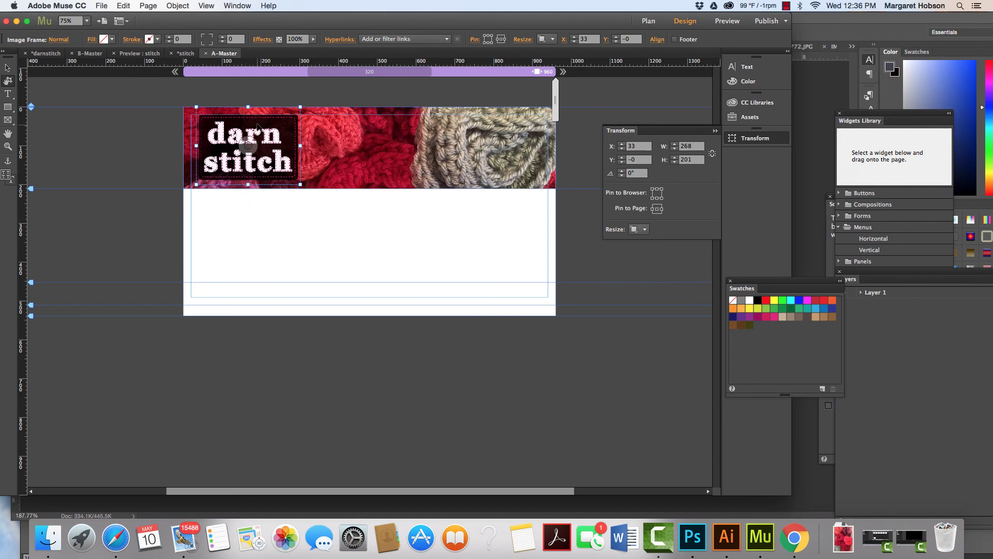
left_click_drag(248, 107, 248, 111)
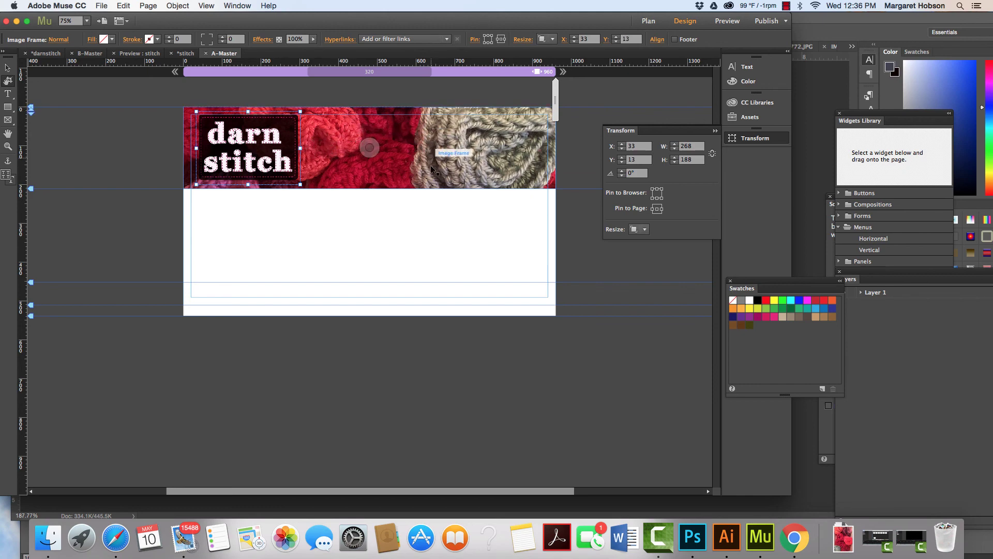
Save the site and preview the crochet header in a resized, repositioned window.
left_click(101, 5)
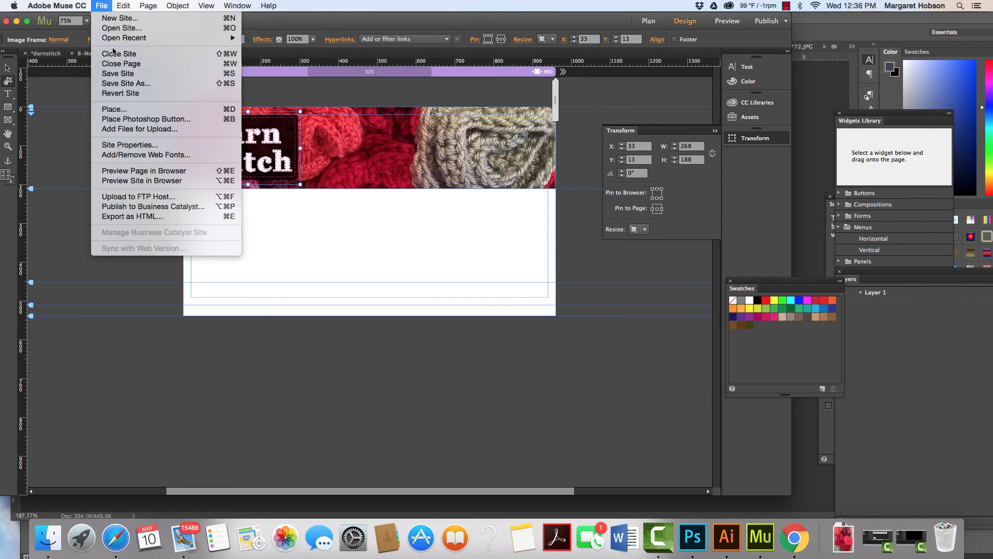
left_click(121, 76)
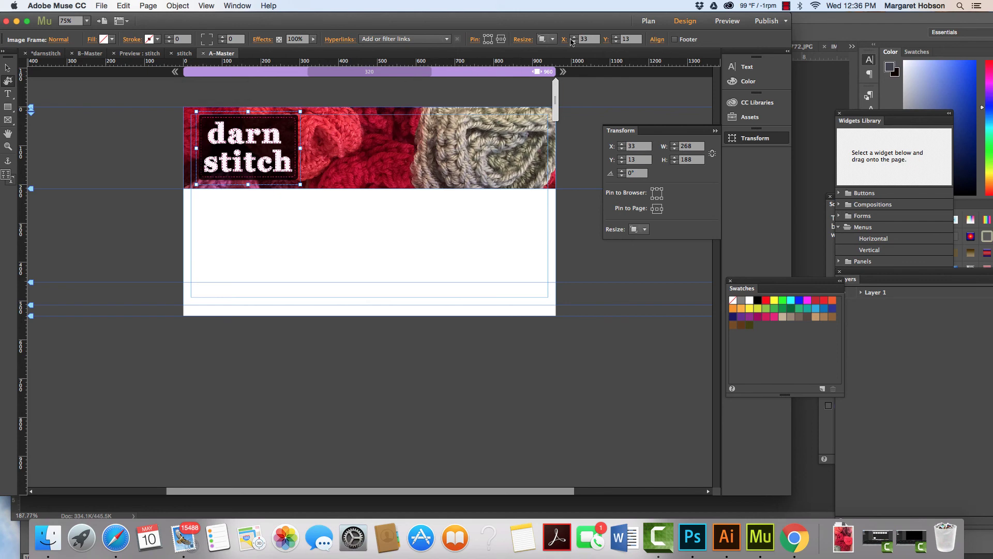
left_click(738, 22)
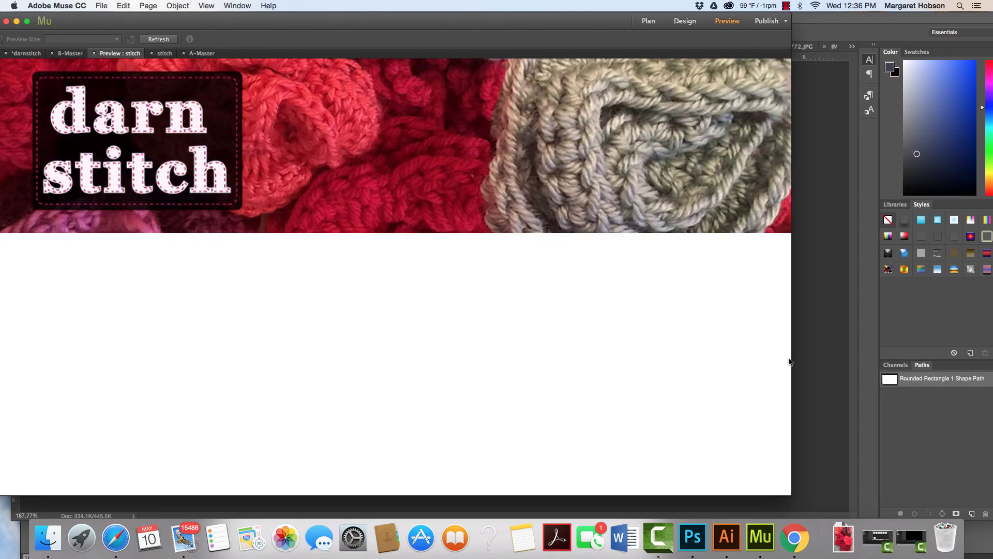
left_click_drag(790, 491, 743, 469)
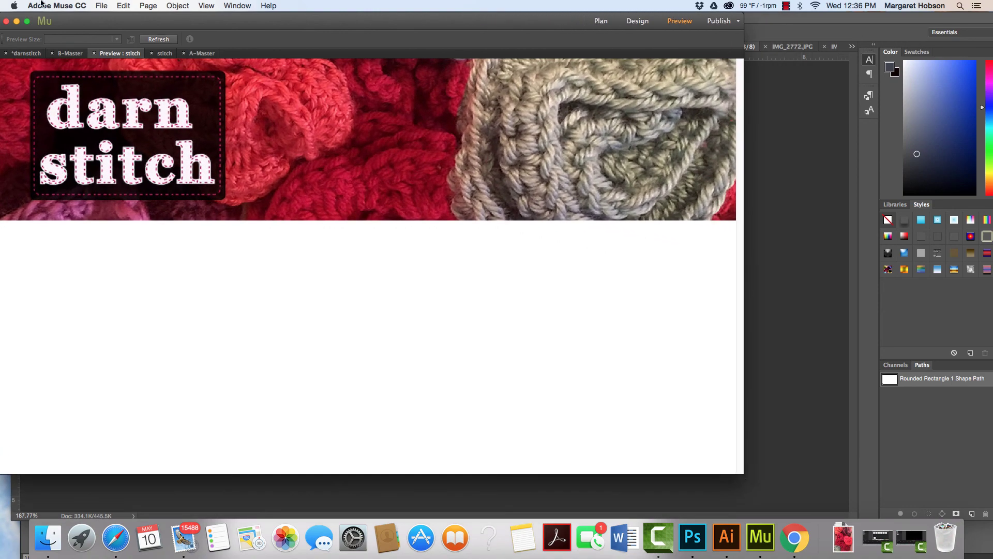
left_click_drag(77, 31, 144, 34)
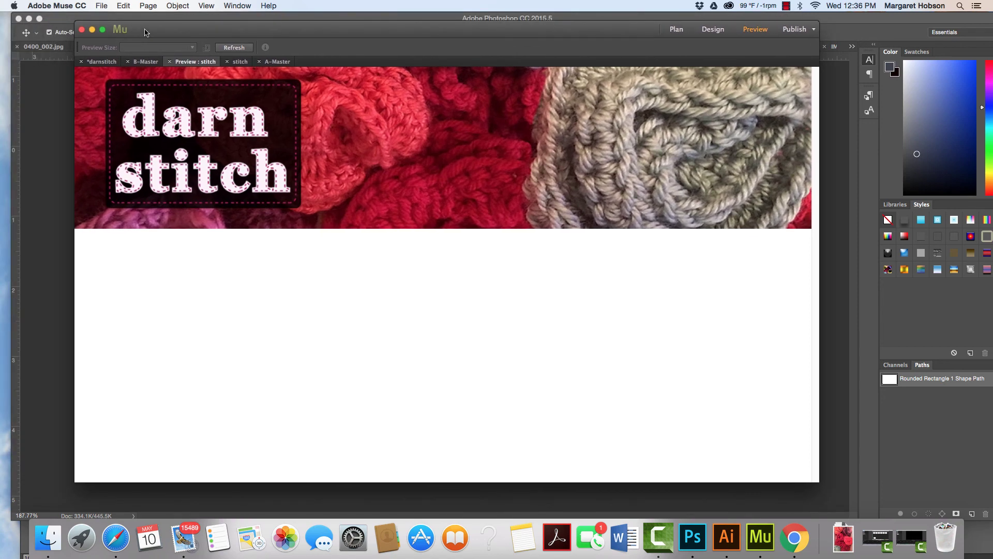
left_click_drag(162, 32, 138, 31)
Open the A-Master page and give the header photo a stroke sampled from the logo's dark colour.
left_click(213, 61)
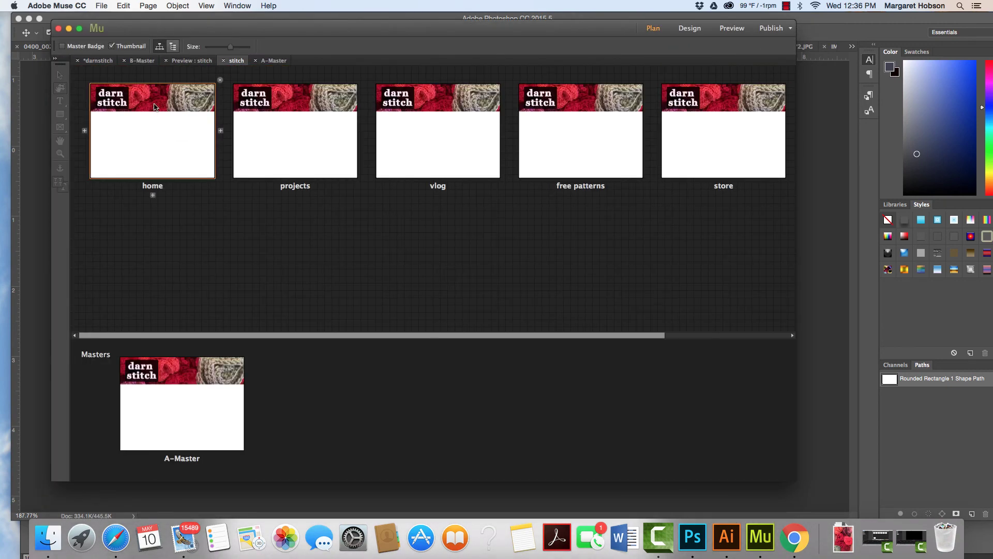
double_click(199, 392)
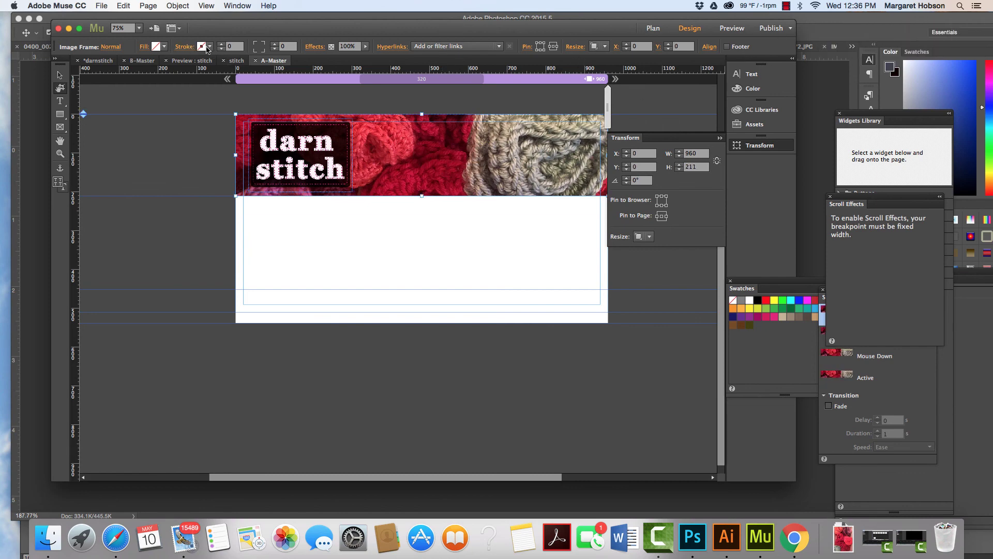
left_click(209, 48)
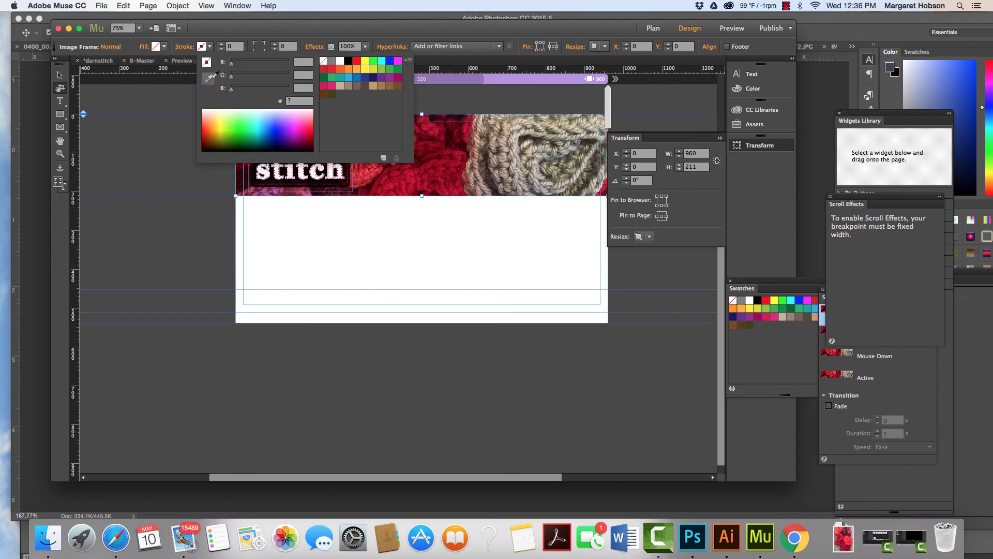
left_click(273, 182)
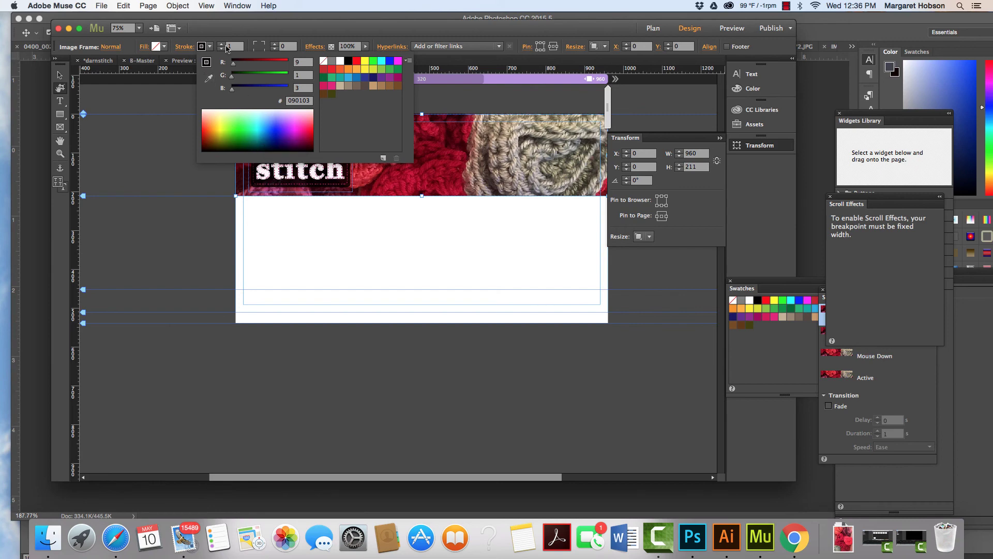
left_click(185, 47)
Set the stroke weight to 0 on all sides, then 10 on the bottom.
left_click(185, 47)
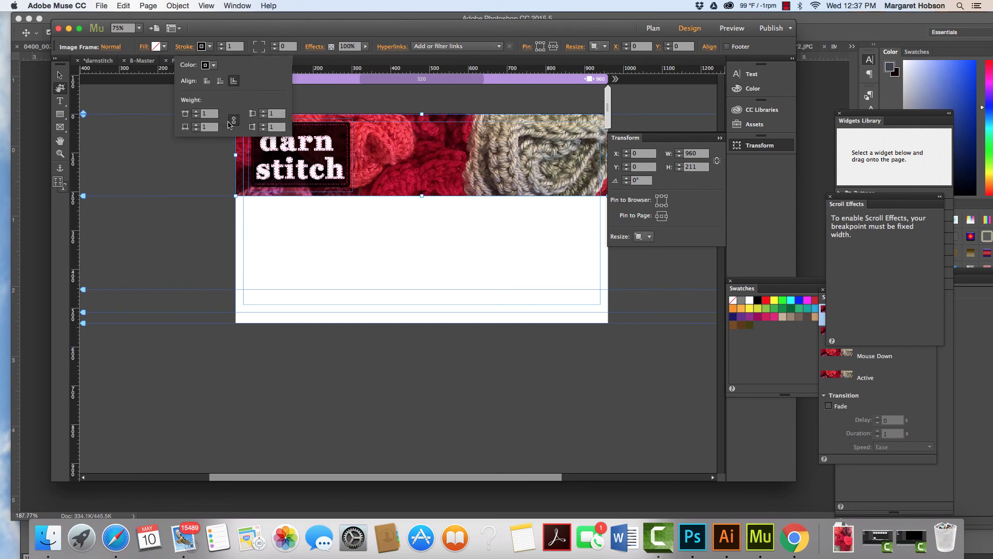
left_click(196, 117)
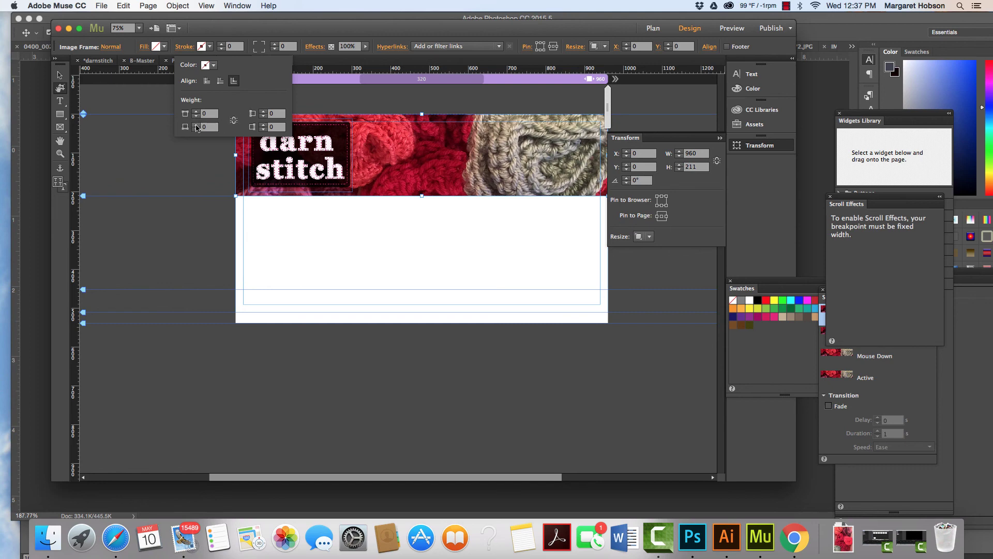
left_click(196, 125)
left_click(196, 125)
left_click(196, 125)
left_click(196, 126)
left_click(196, 125)
left_click(196, 125)
left_click(196, 125)
left_click(196, 125)
left_click(196, 125)
left_click(196, 126)
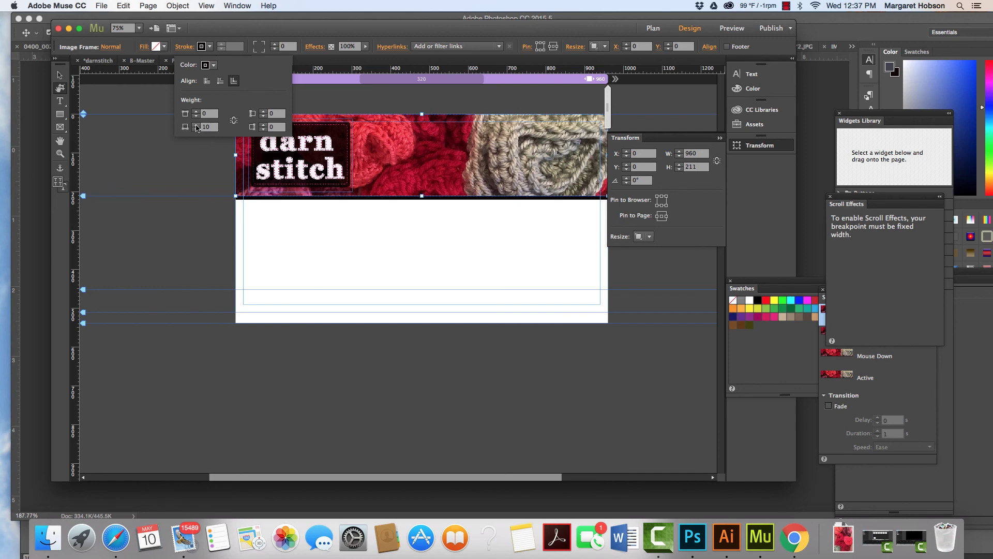
left_click(196, 125)
Save the site and preview the header with its dark bottom border.
left_click(187, 48)
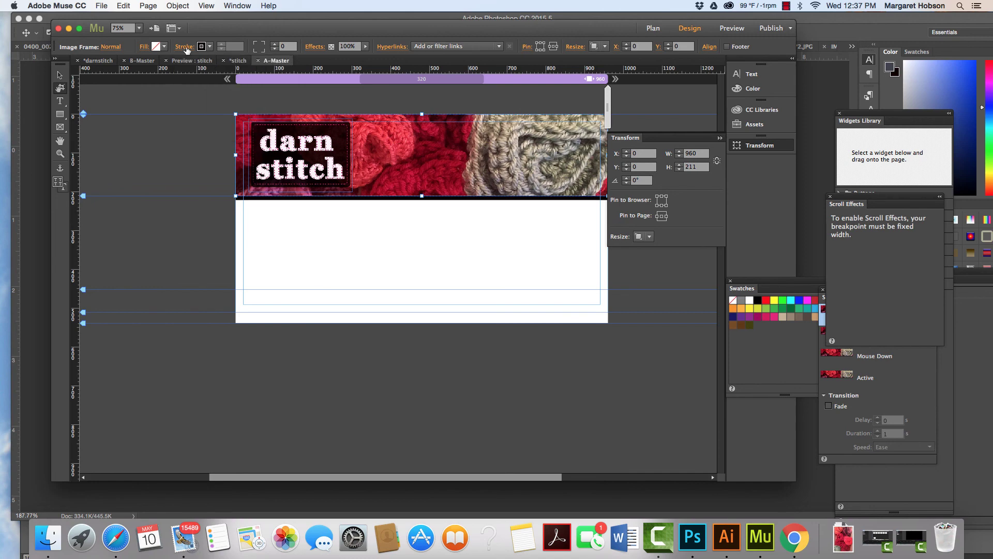
left_click(102, 6)
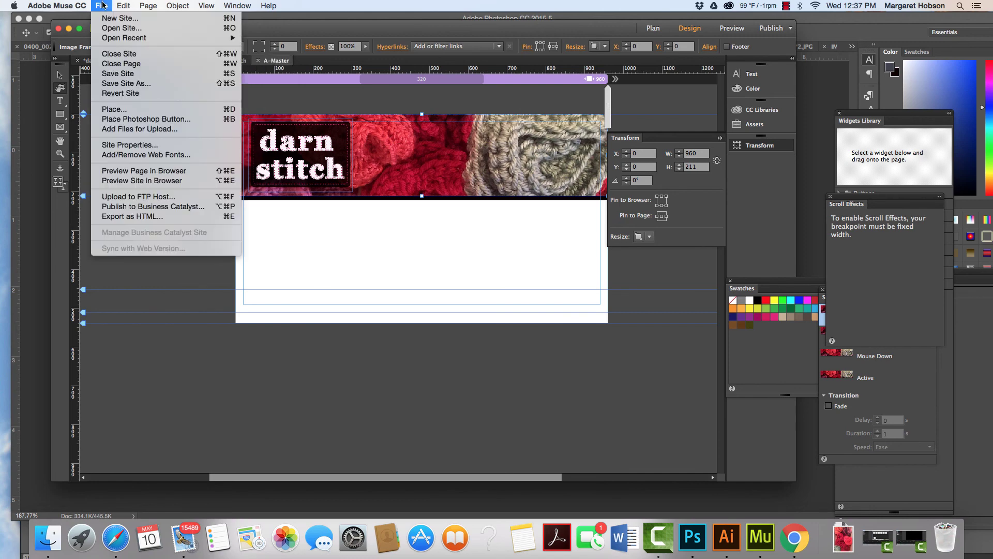
left_click(118, 74)
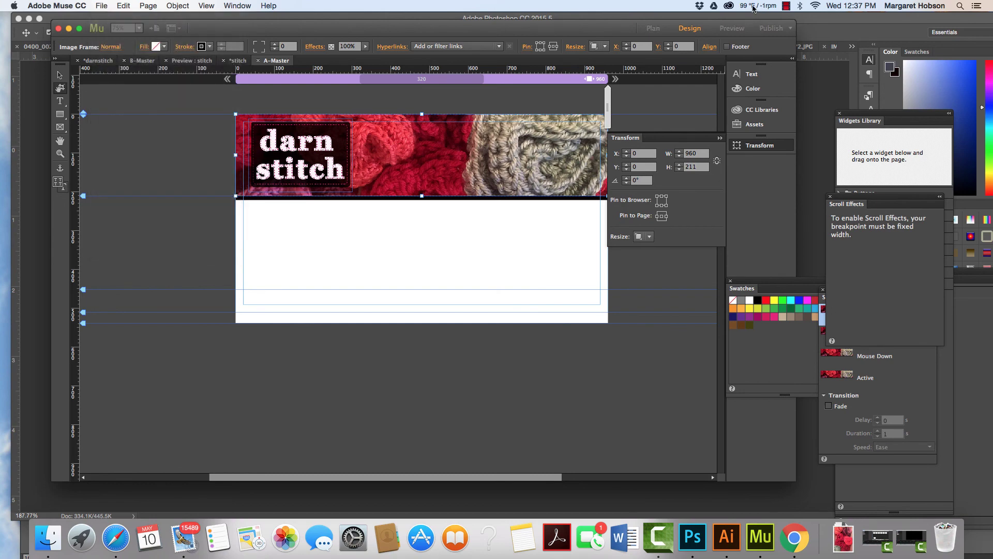
left_click(733, 29)
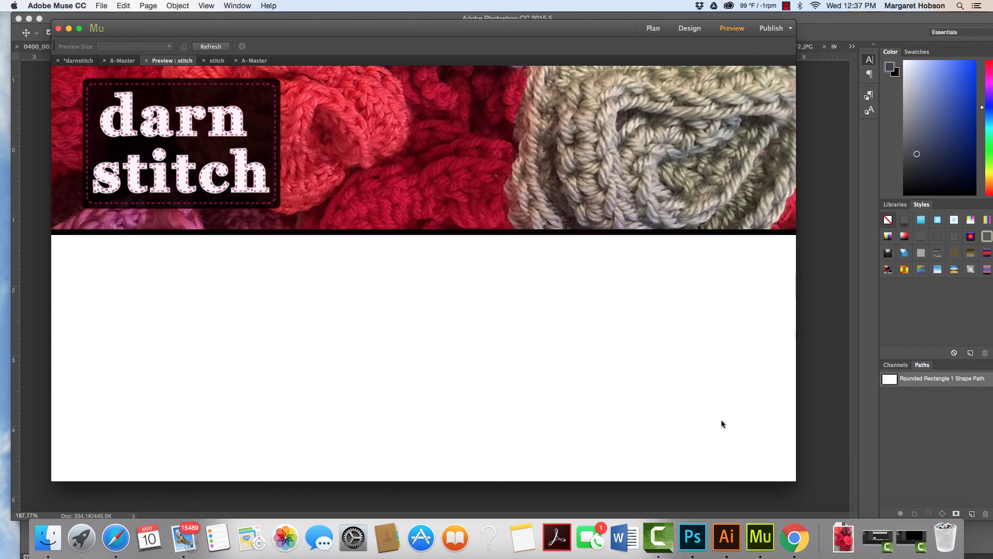
left_click_drag(795, 479, 874, 502)
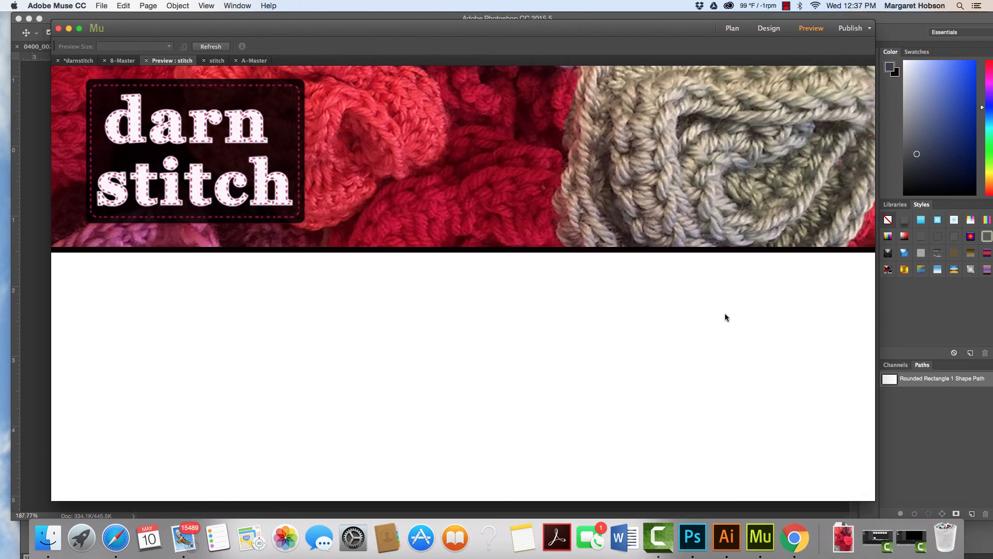